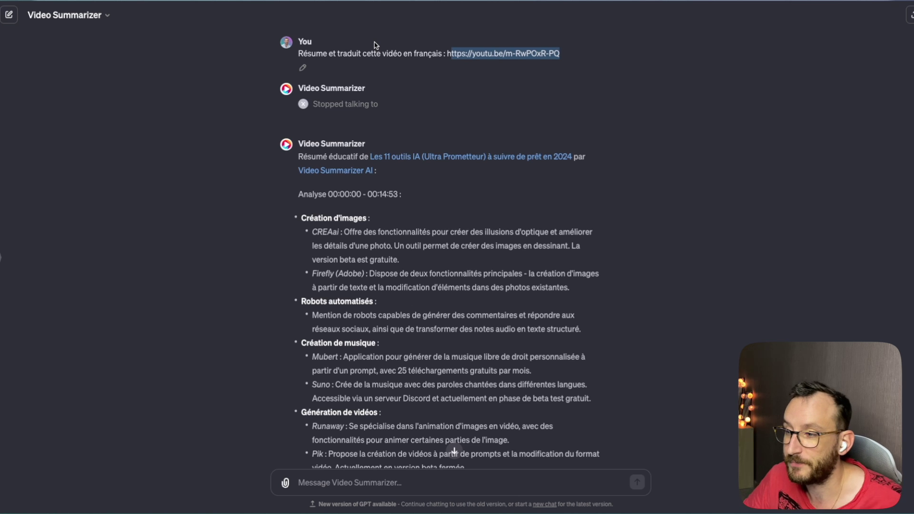
Read through the Video Summarizer's French summary of the linked YouTube video, from the image creation tools to the assistant tools.
click(448, 52)
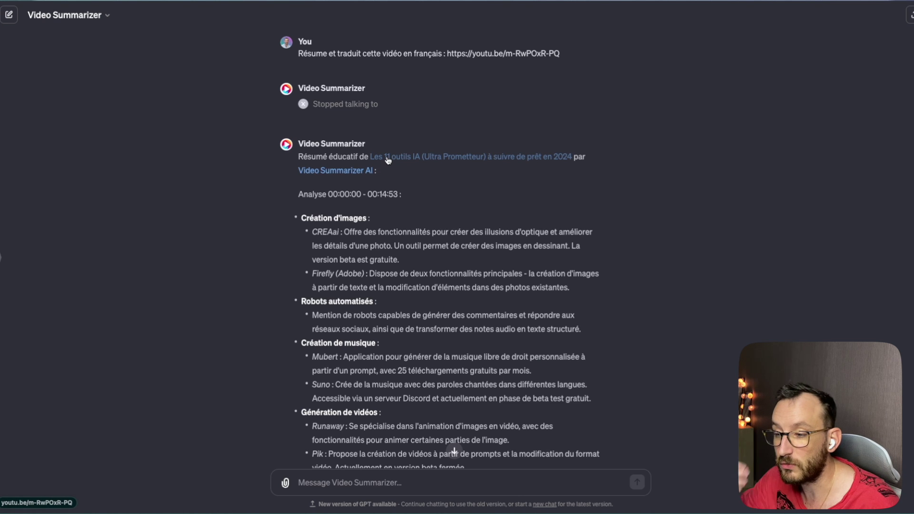
scroll(648, 184, down, 3)
scroll(432, 45, down, 1)
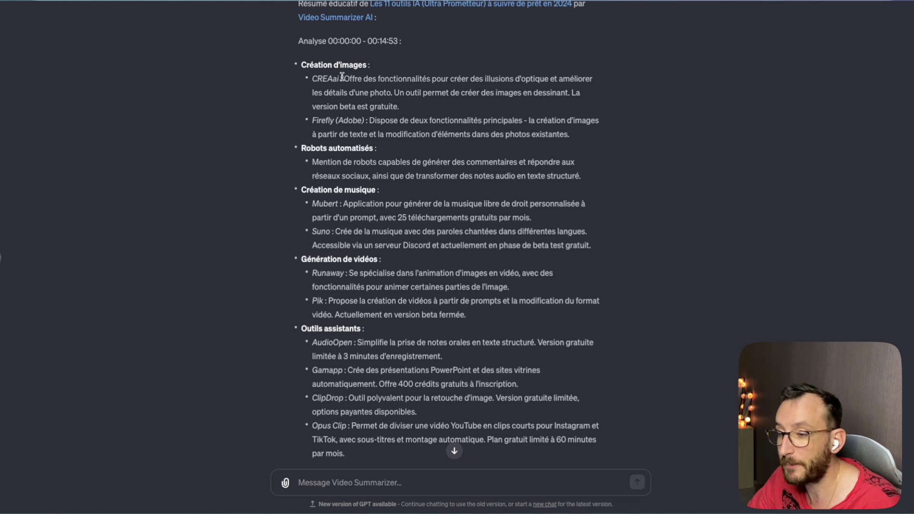
scroll(416, 172, up, 2)
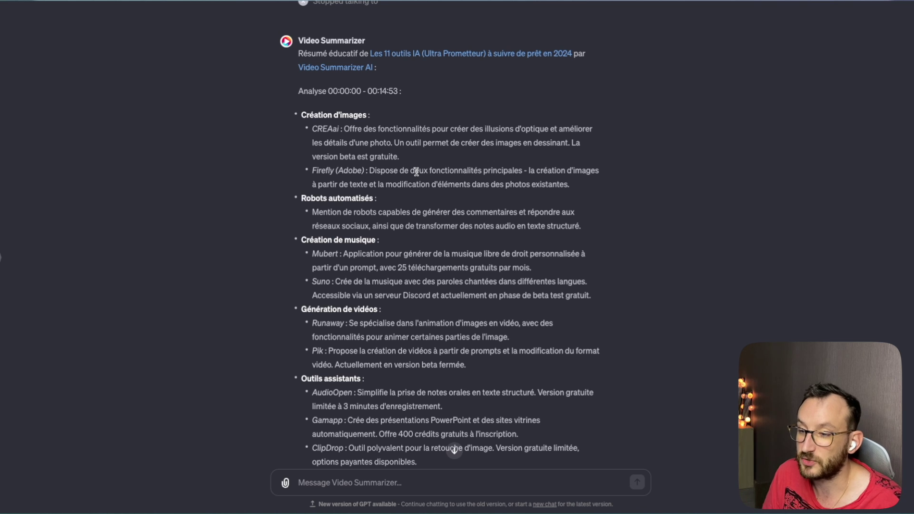
scroll(416, 173, down, 1)
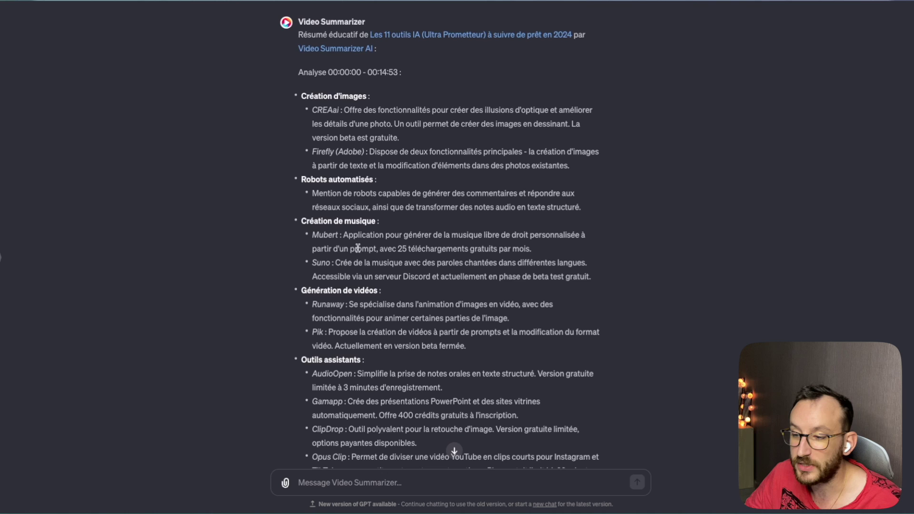
drag(313, 288, 419, 305)
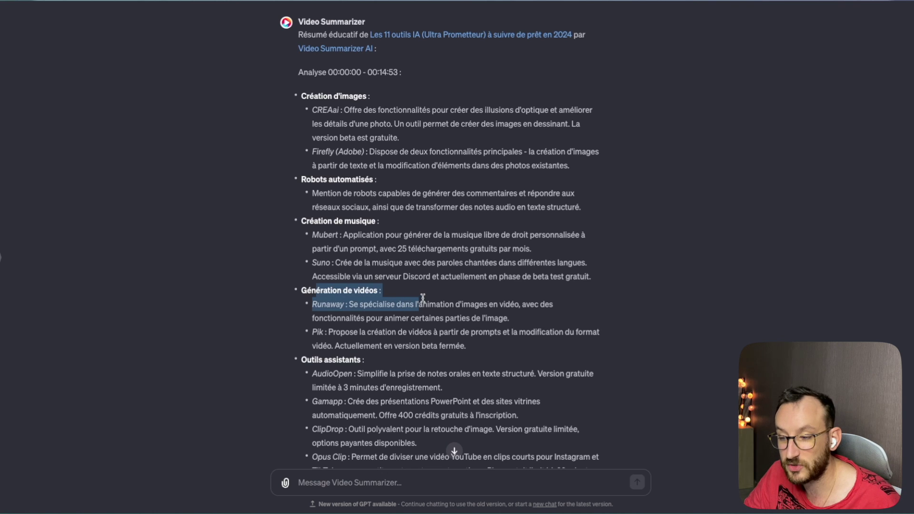
drag(324, 358, 382, 369)
click(389, 362)
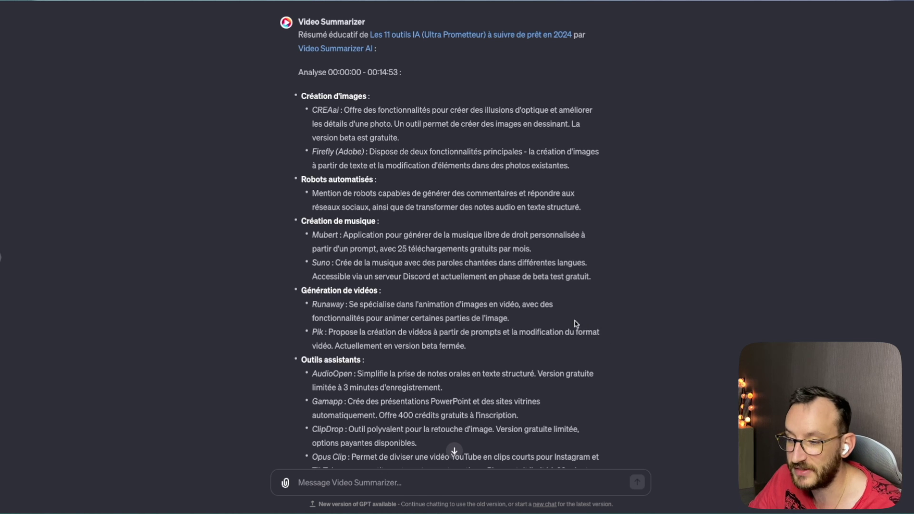
double_click(317, 333)
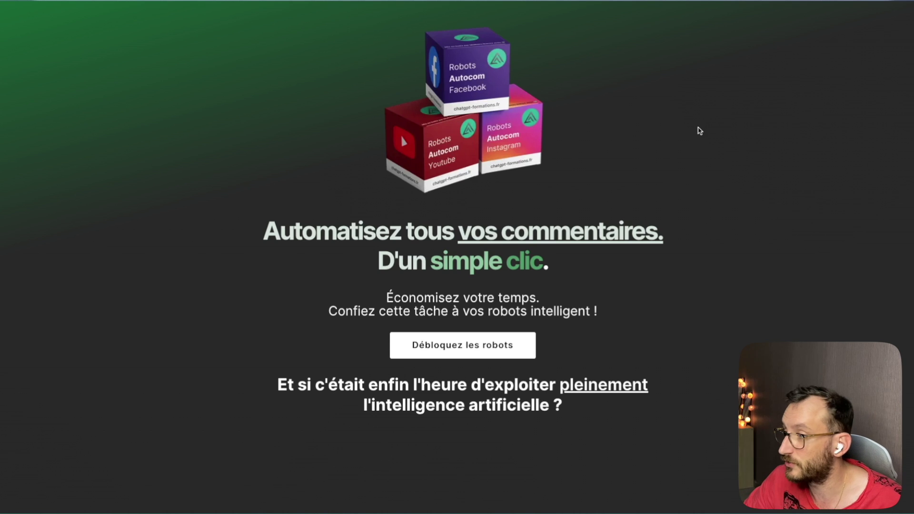
Look through the Robots Autocom sales page, including the robot versions, setup steps and integrations.
scroll(698, 132, down, 2)
scroll(815, 76, down, 5)
scroll(457, 257, down, 10)
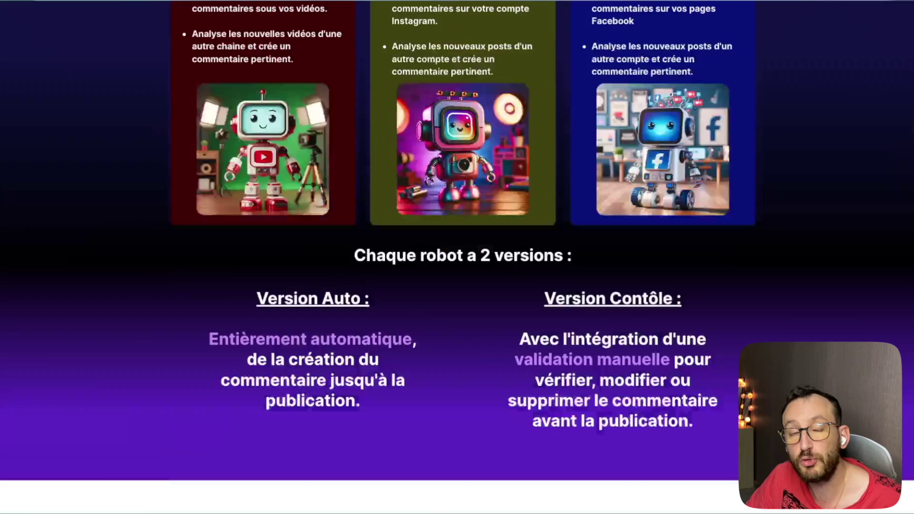
scroll(911, 164, down, 12)
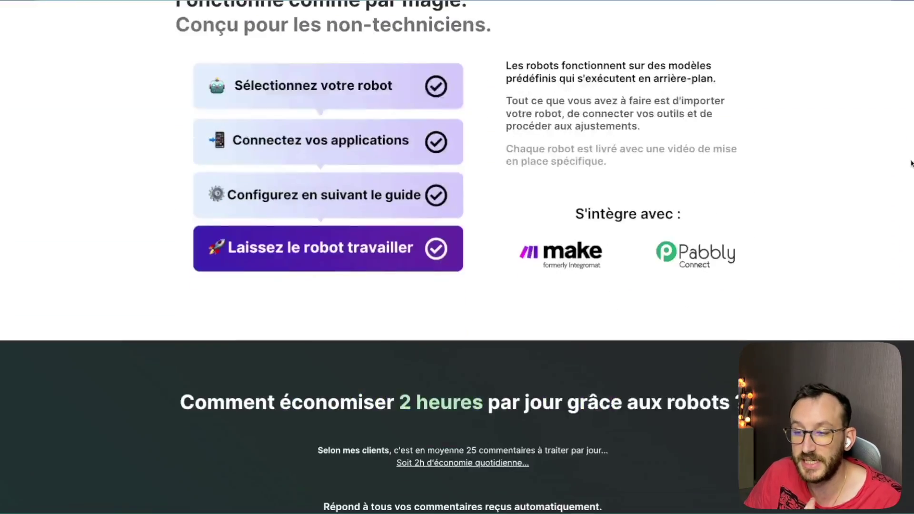
scroll(911, 163, down, 12)
scroll(911, 201, down, 8)
scroll(910, 231, down, 10)
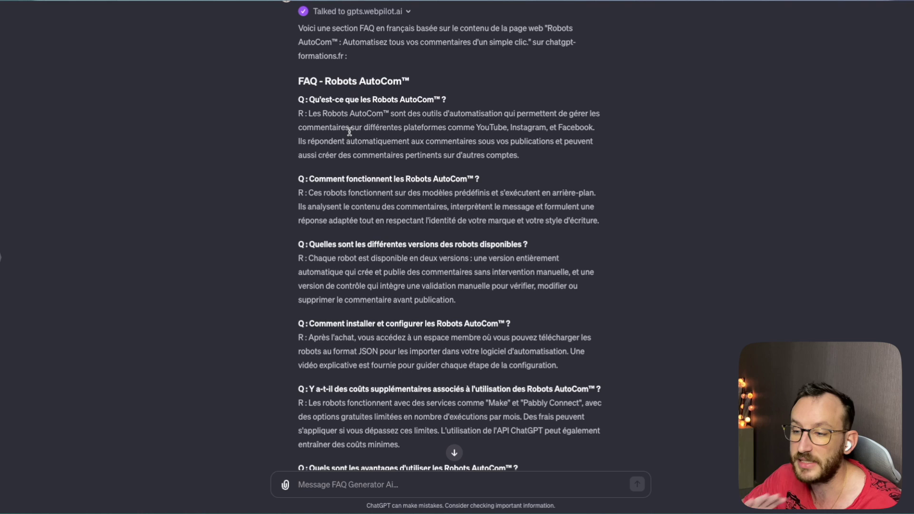
Review the French FAQ on Robots AutoCom written by FAQ Generator Ai, down to the refund policy question.
scroll(349, 132, down, 3)
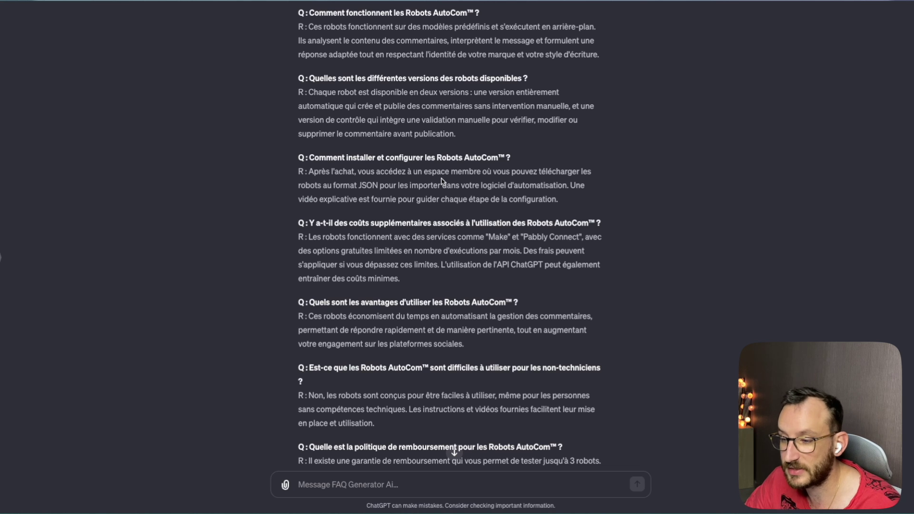
scroll(438, 218, down, 2)
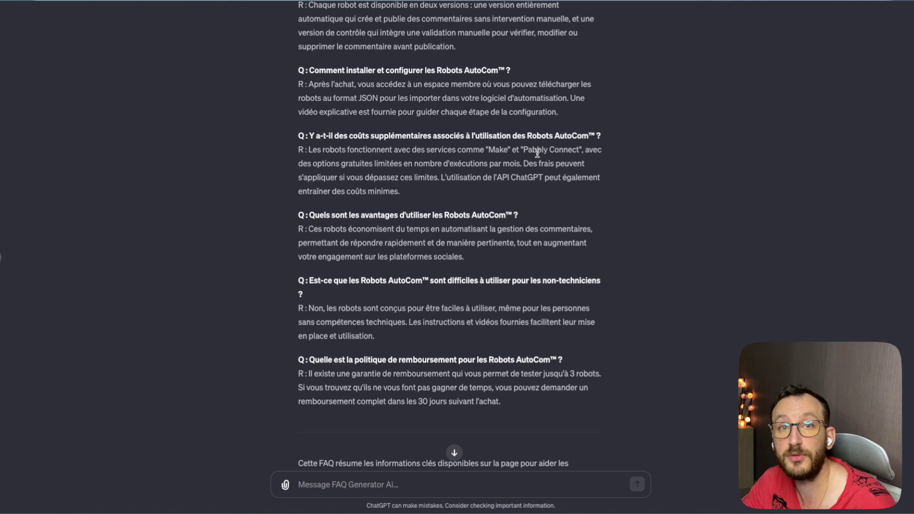
scroll(547, 145, up, 10)
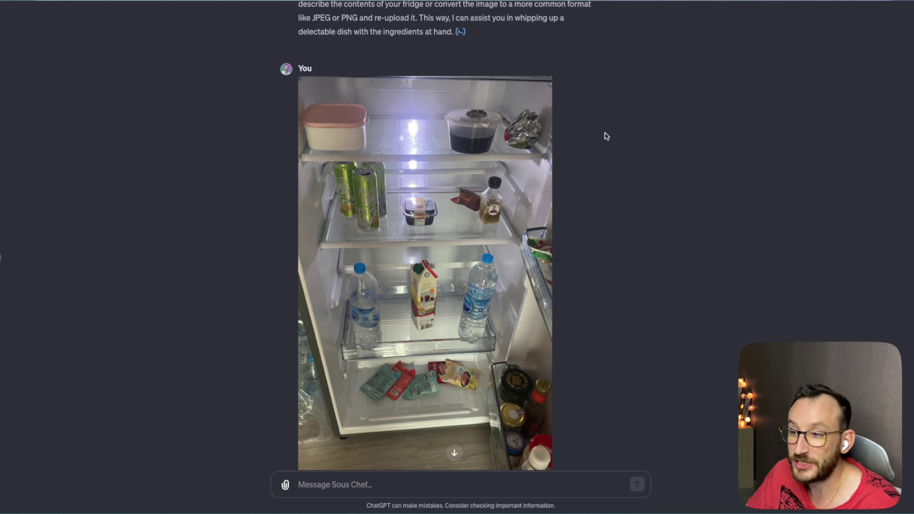
Examine the first fridge photo in the Sous Chef chat and the tuna and lemon pasta salad recipe suggested for it.
scroll(590, 232, down, 1)
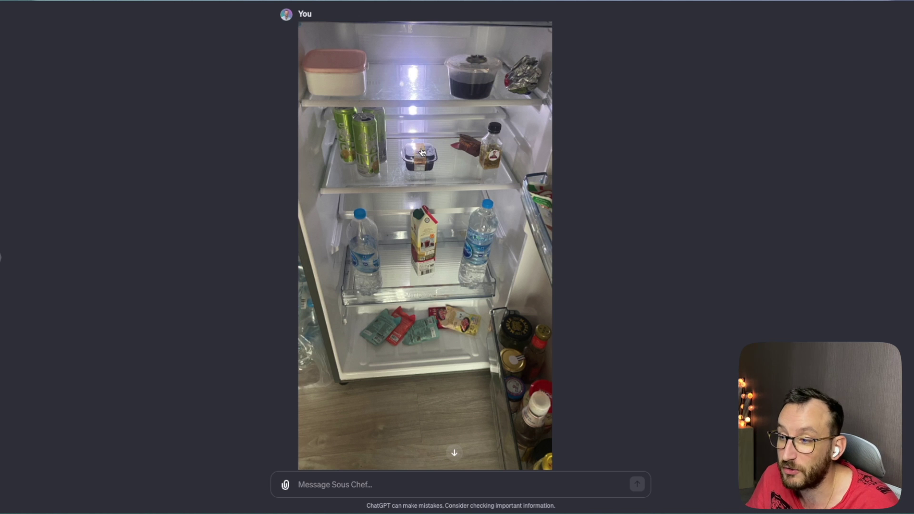
scroll(684, 227, down, 2)
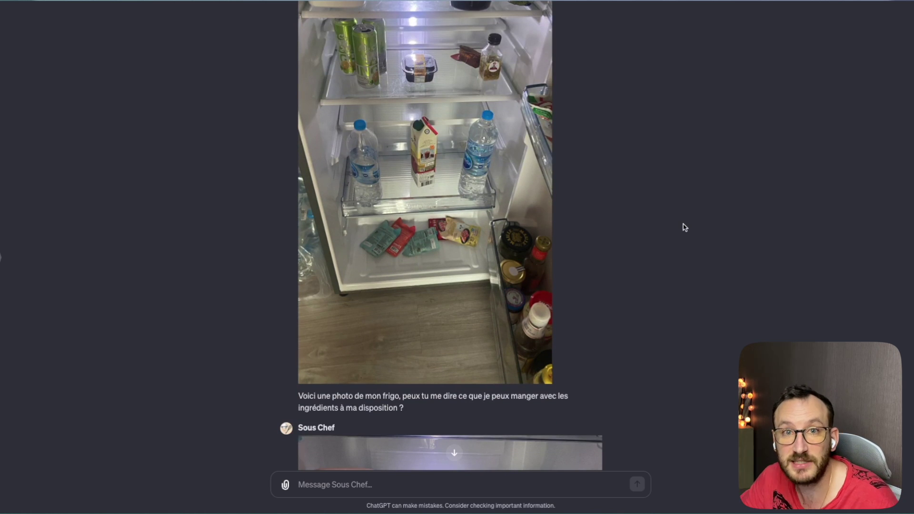
scroll(719, 203, down, 10)
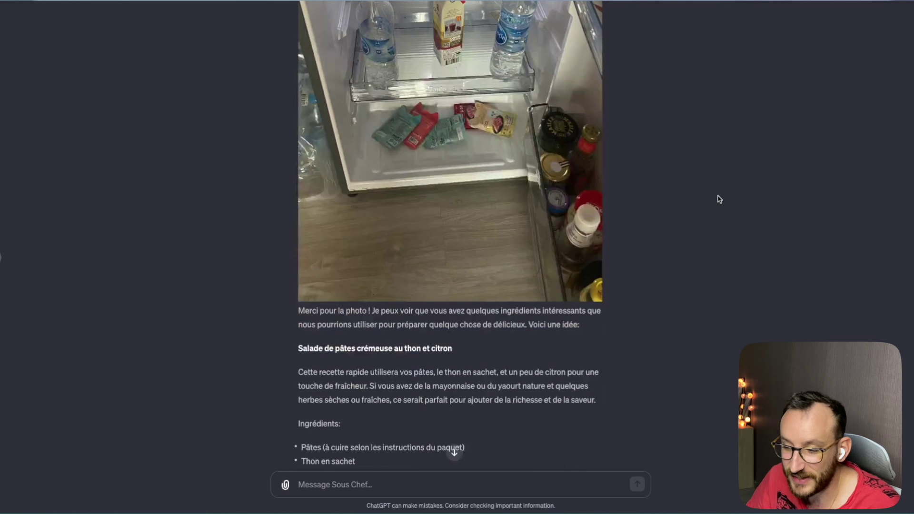
scroll(454, 266, up, 1)
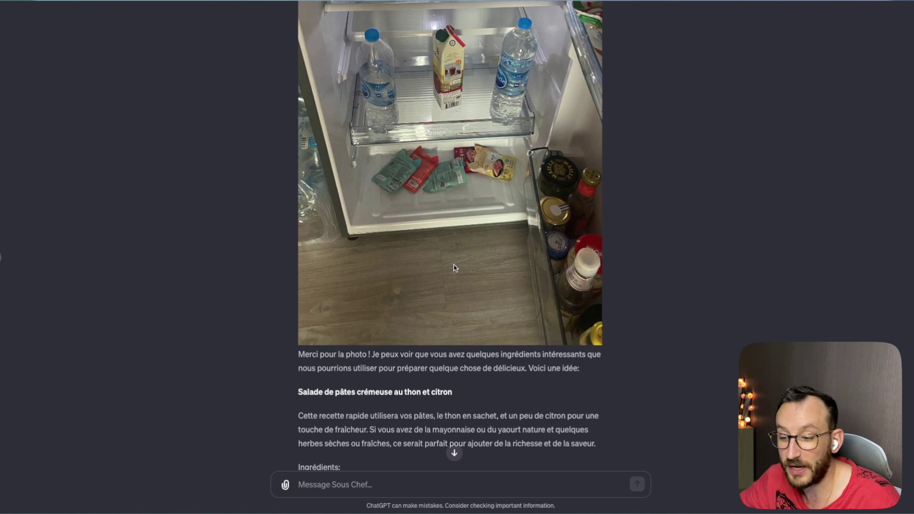
scroll(469, 243, up, 3)
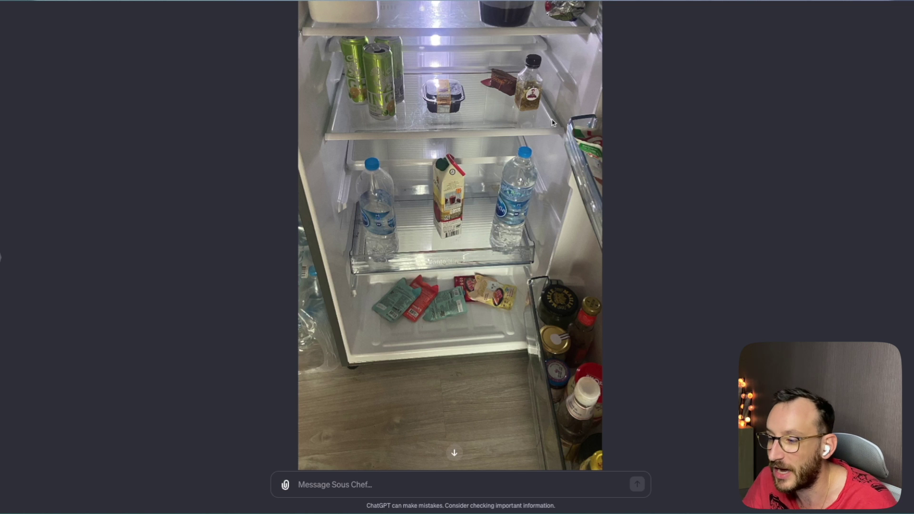
scroll(499, 99, down, 5)
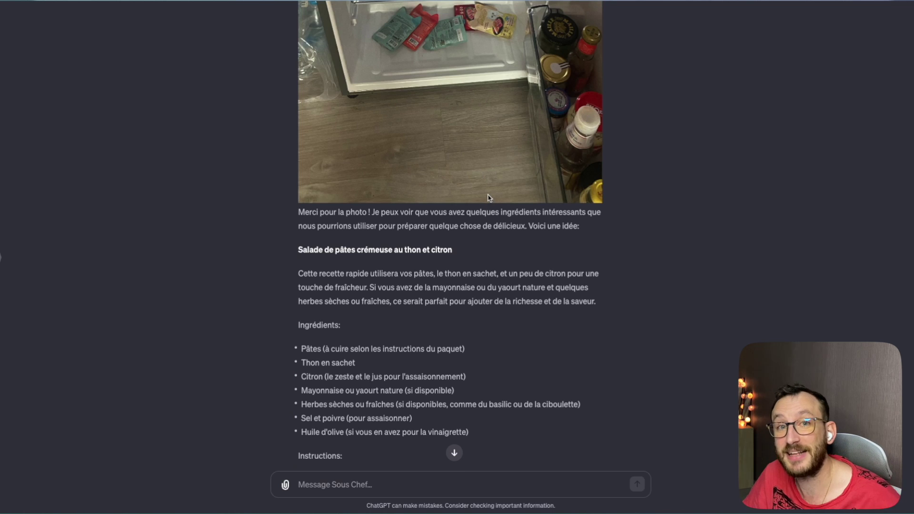
scroll(491, 197, down, 2)
scroll(491, 198, down, 2)
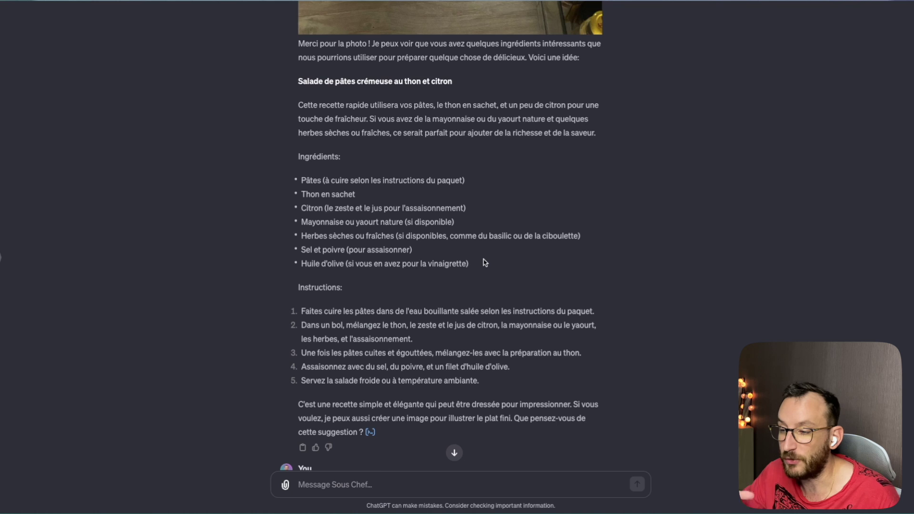
Read the follow-up remarks about the tuna and the lemon, along with Sous Chef's alternative pasta recipes.
scroll(485, 263, down, 6)
scroll(374, 171, down, 1)
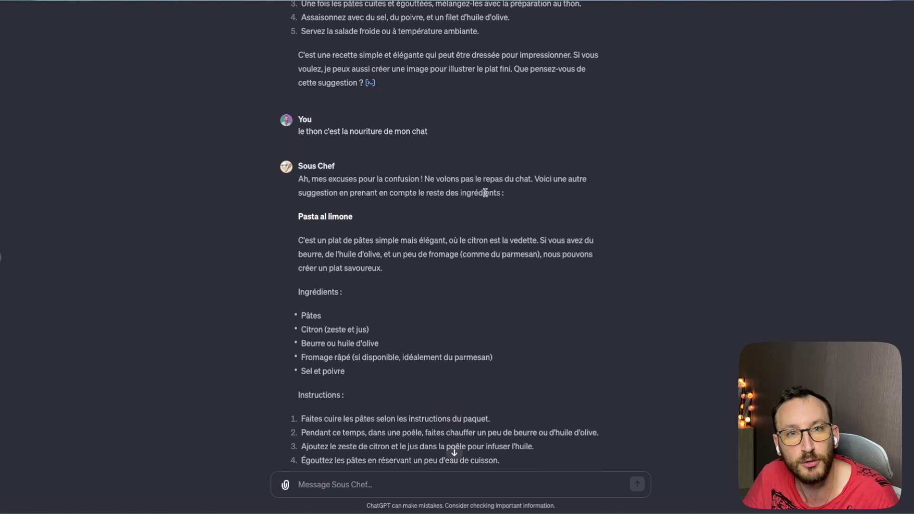
scroll(484, 200, down, 2)
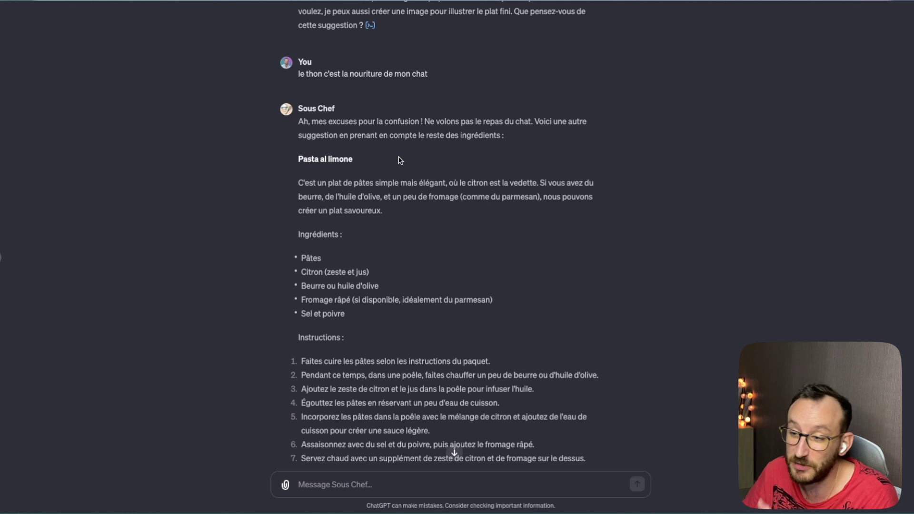
scroll(386, 166, down, 1)
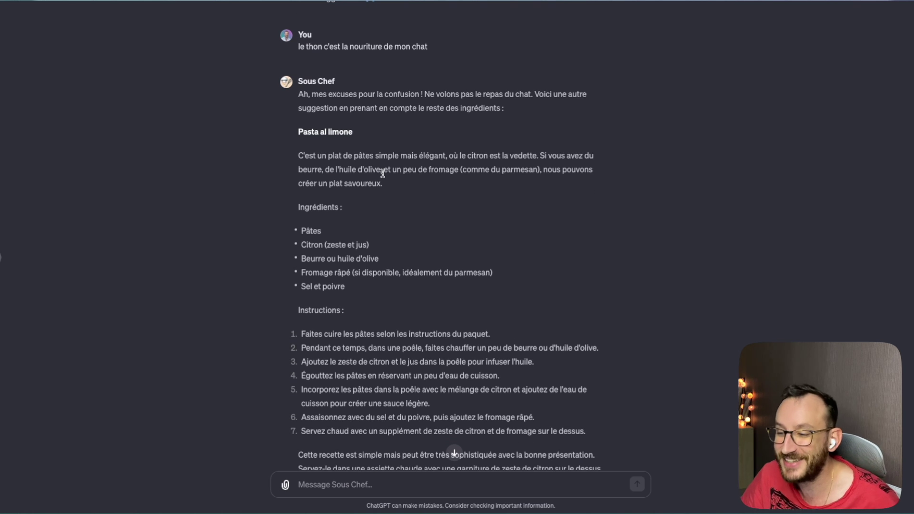
scroll(383, 173, down, 12)
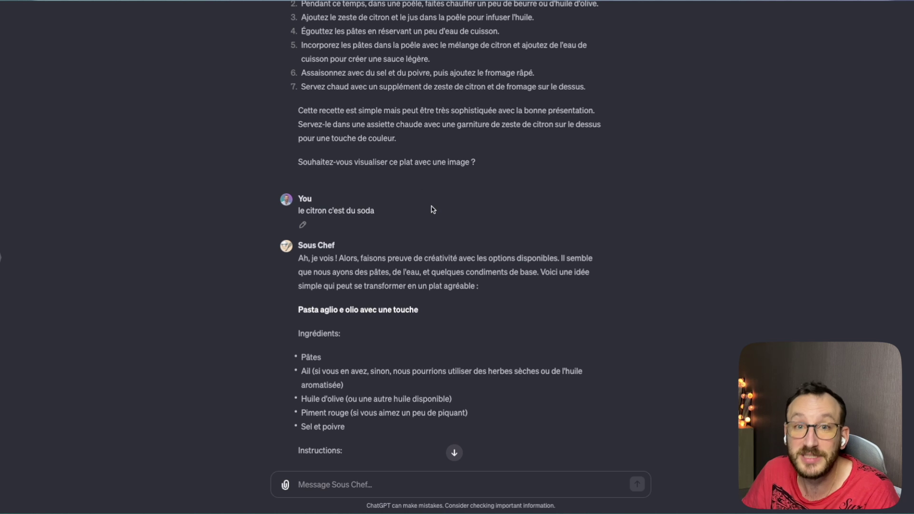
scroll(440, 210, down, 3)
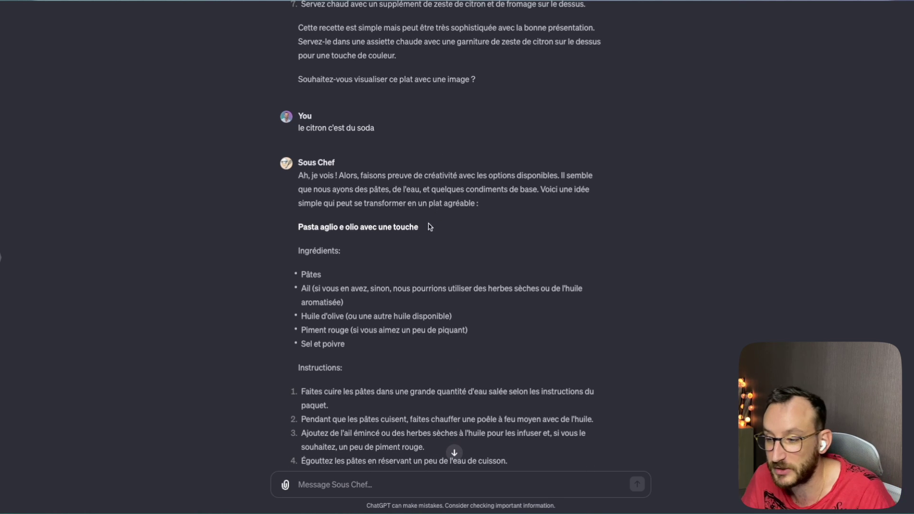
scroll(436, 219, down, 2)
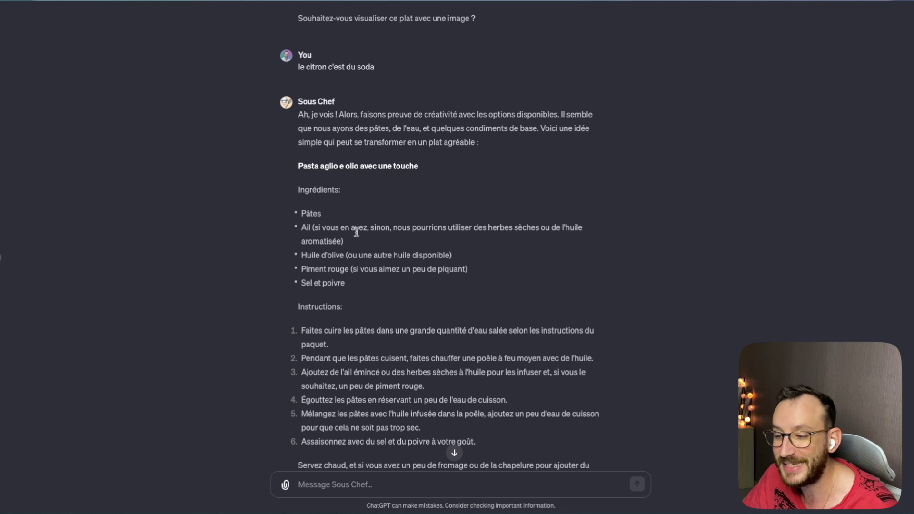
scroll(381, 220, down, 3)
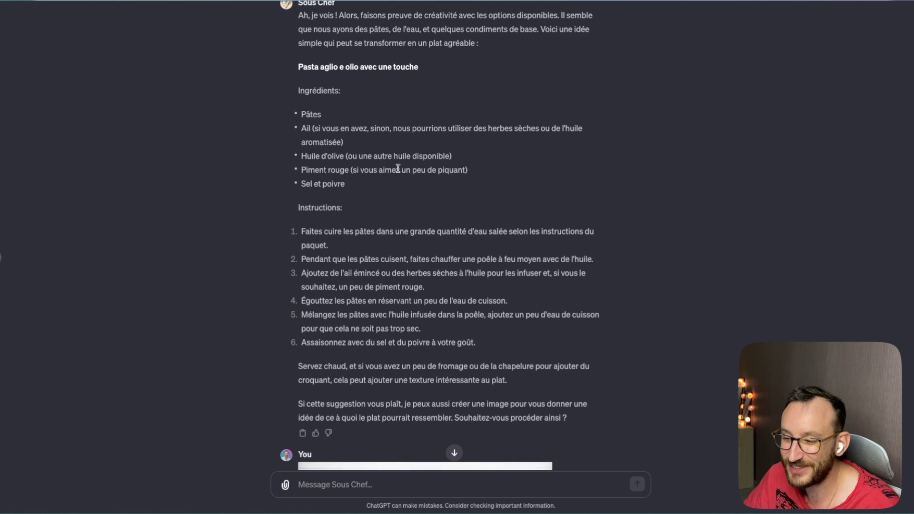
Examine the second, well-stocked fridge photo and read the ingredients and instructions of the frittata and salad recipe.
scroll(408, 168, down, 5)
scroll(491, 157, down, 3)
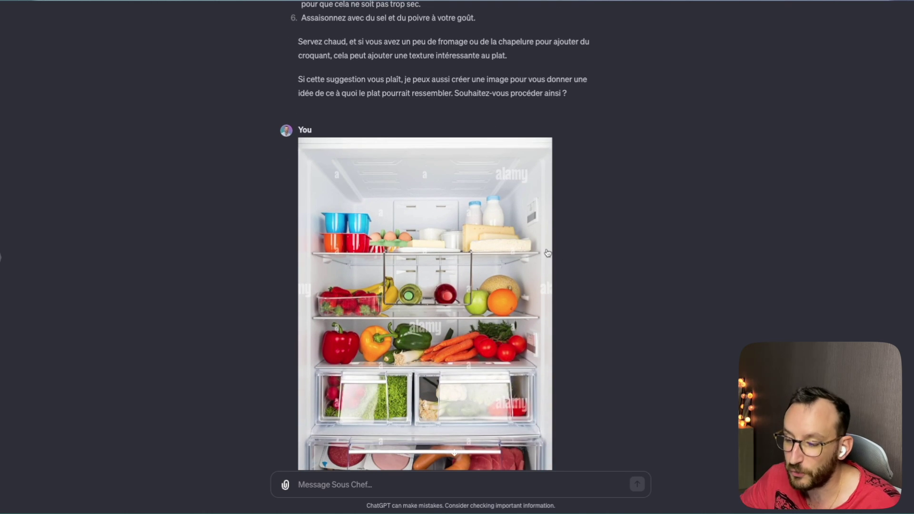
scroll(705, 281, down, 3)
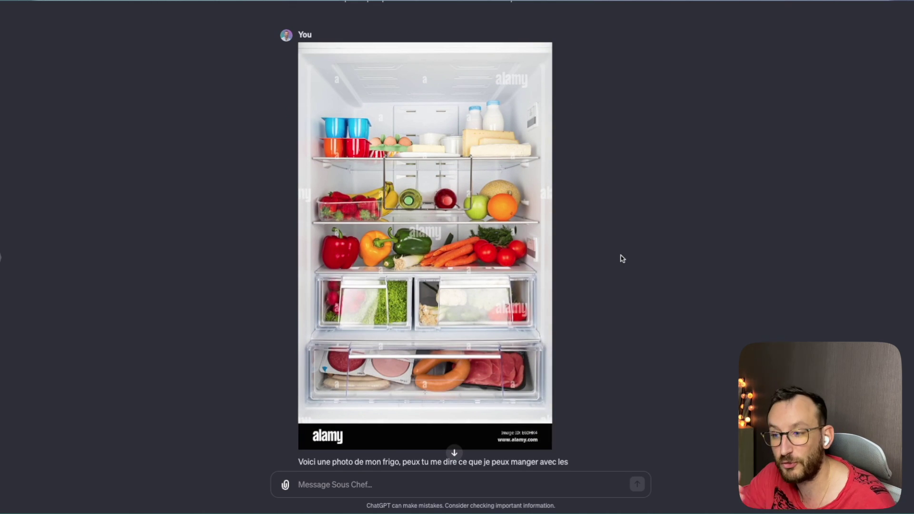
scroll(626, 257, down, 2)
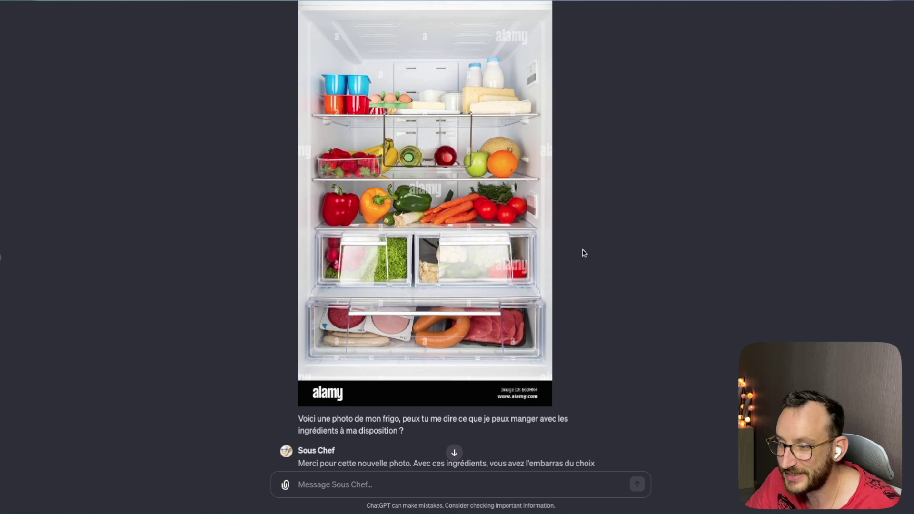
scroll(572, 250, down, 7)
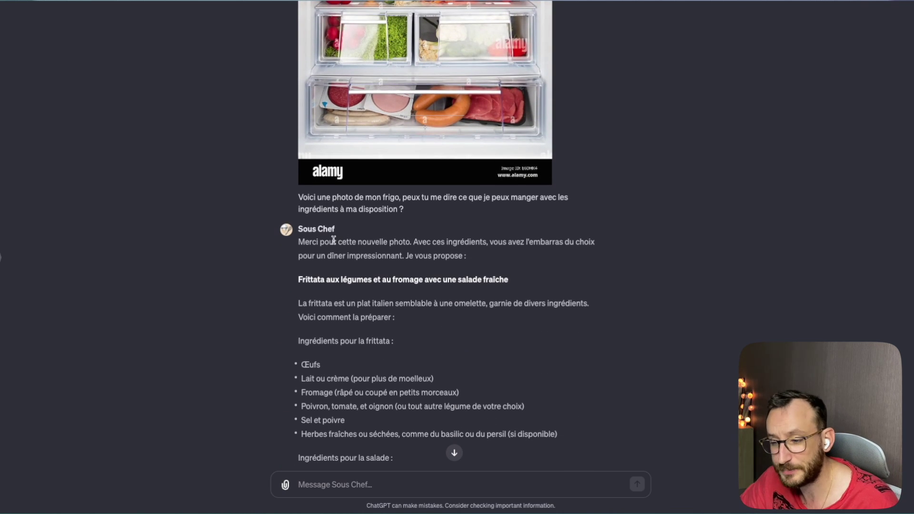
scroll(333, 238, down, 1)
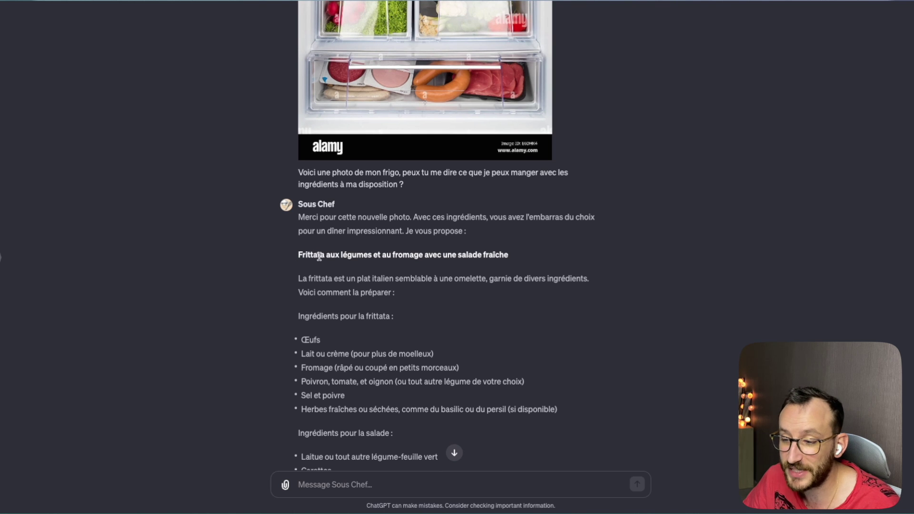
scroll(334, 238, down, 1)
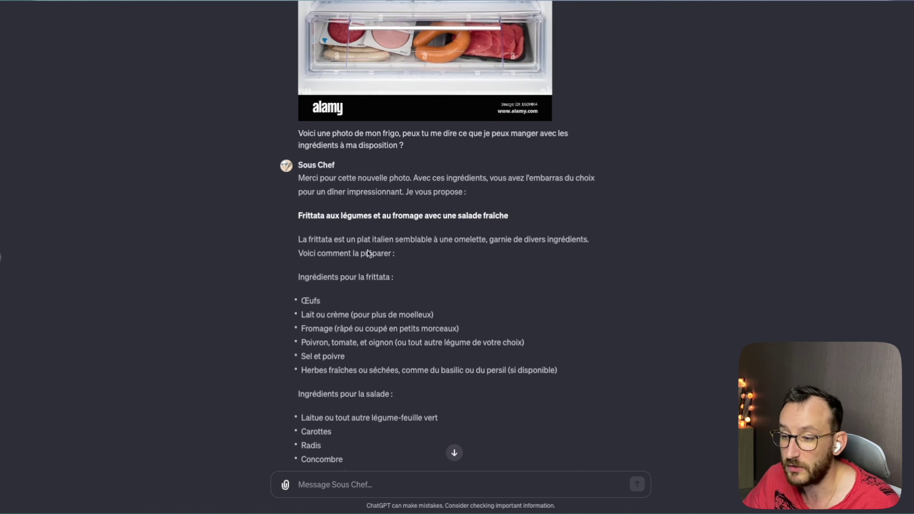
scroll(319, 236, down, 2)
scroll(319, 237, down, 2)
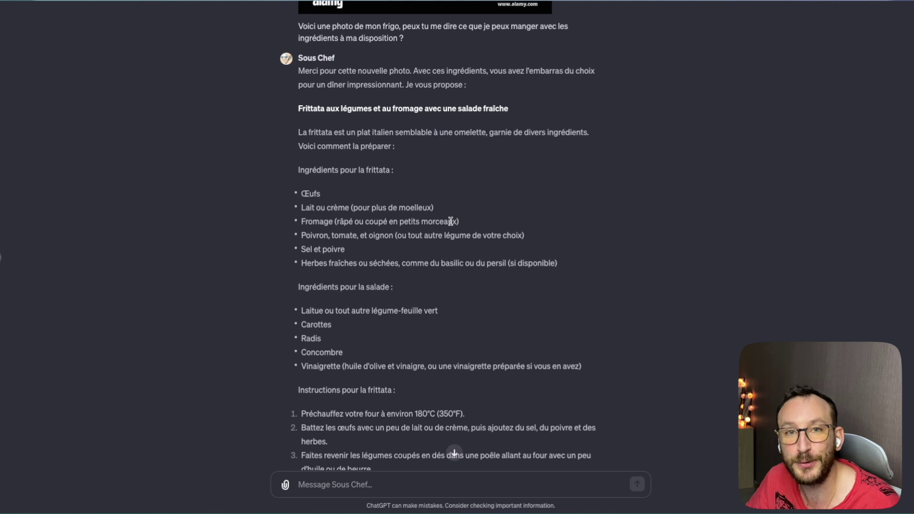
scroll(450, 224, down, 6)
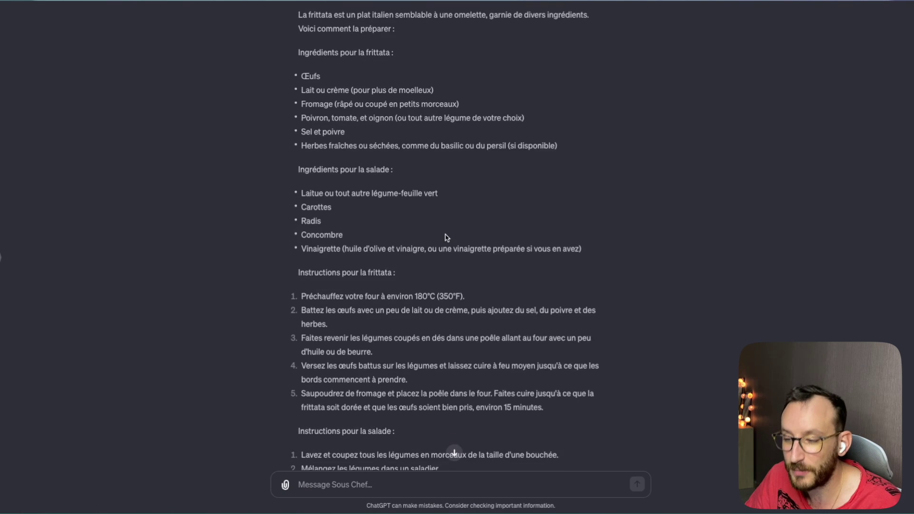
Read the frittata and salad instructions, Sous Chef's offer to illustrate the dish, and examine the picture it generated.
scroll(450, 230, down, 4)
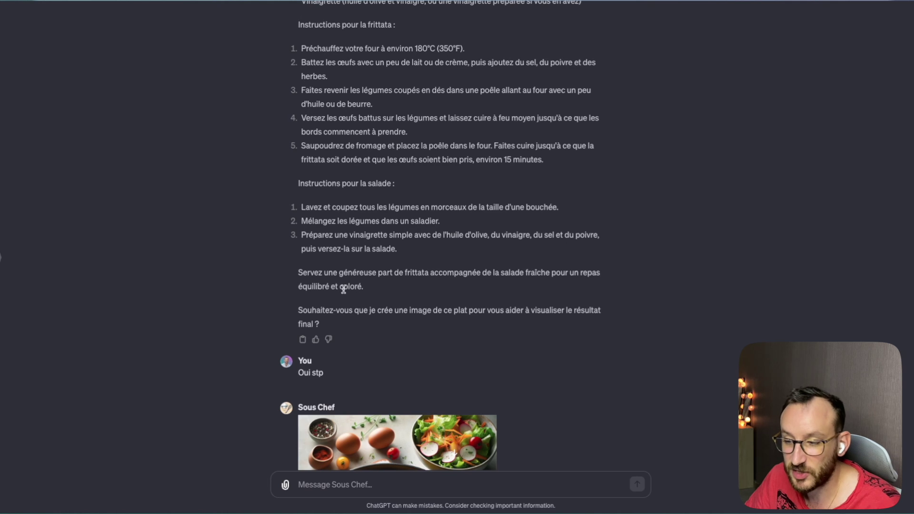
scroll(359, 141, up, 3)
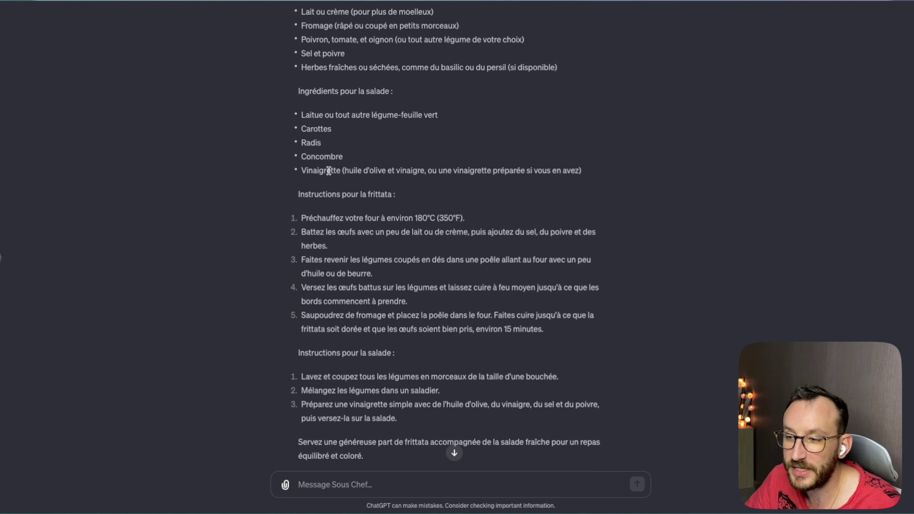
scroll(340, 240, down, 1)
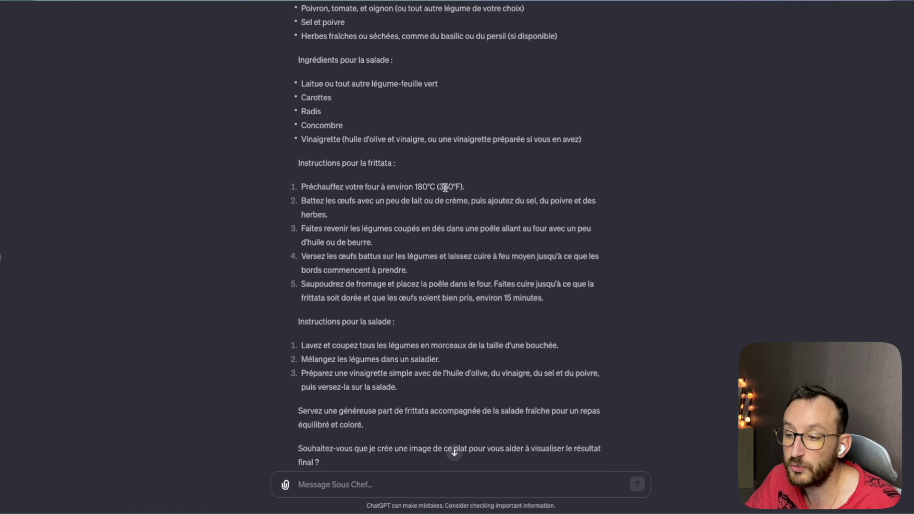
scroll(436, 302, down, 3)
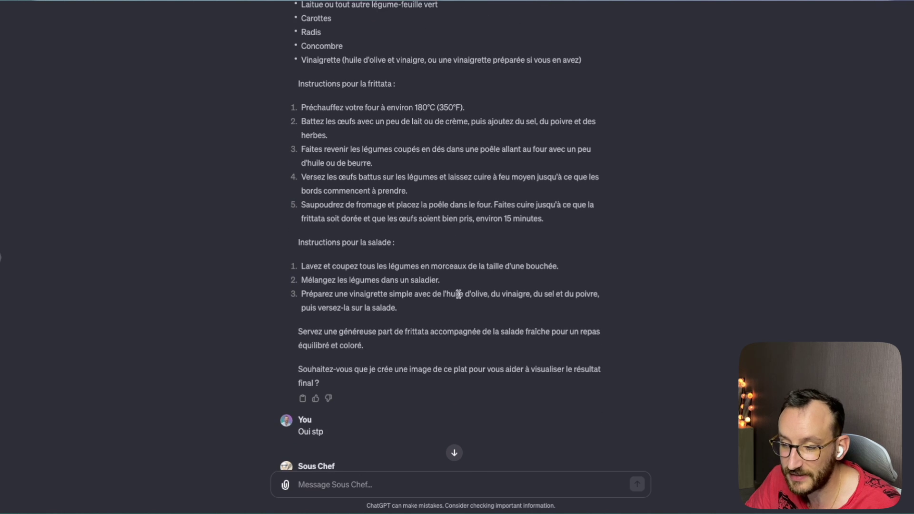
drag(333, 351, 298, 333)
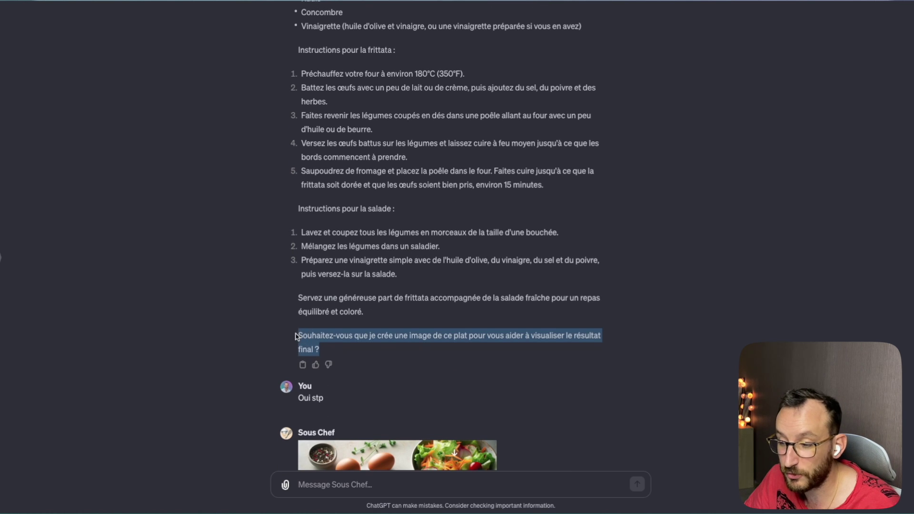
scroll(530, 331, down, 1)
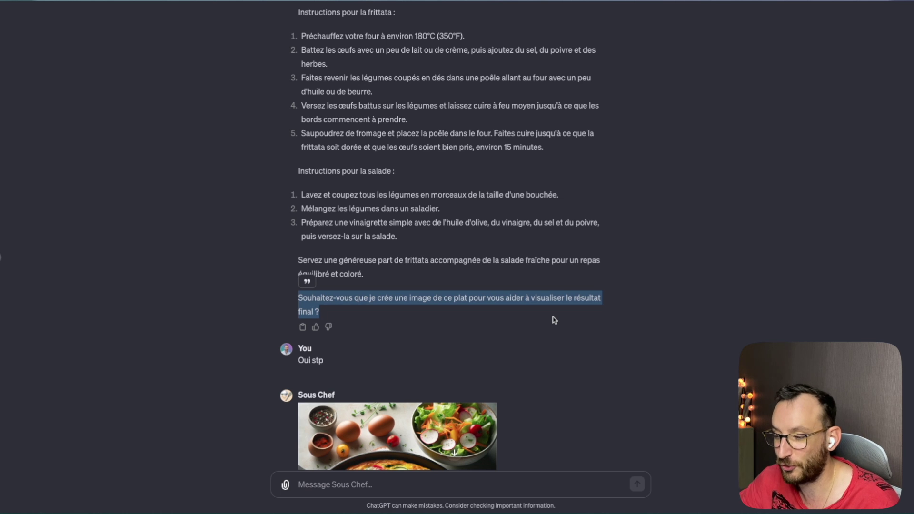
scroll(554, 319, down, 4)
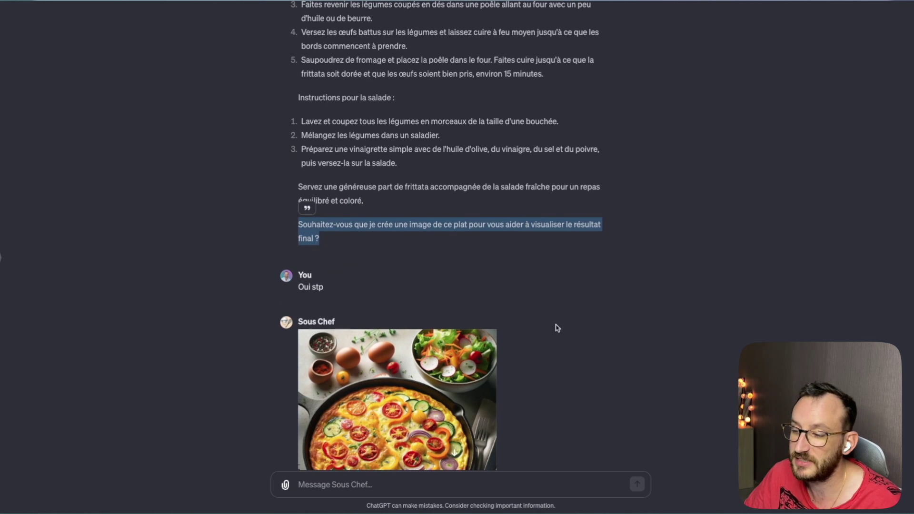
scroll(552, 307, down, 1)
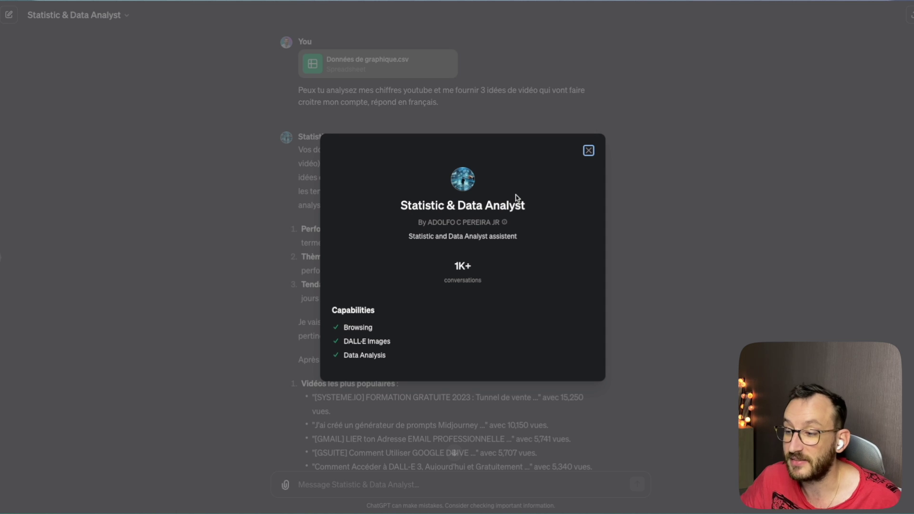
Close the Statistic & Data Analyst details and read the request about the YouTube figures CSV and the planned aspects of the analysis.
click(589, 151)
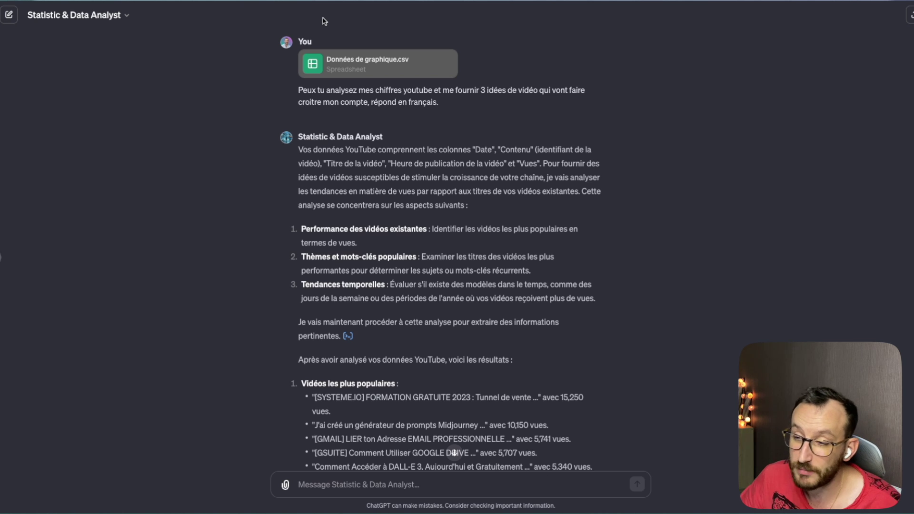
scroll(456, 153, down, 2)
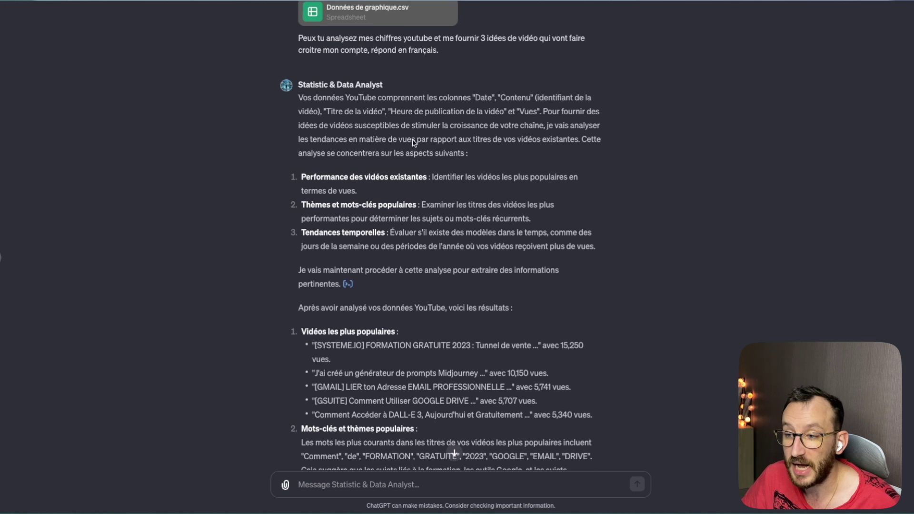
scroll(442, 114, down, 1)
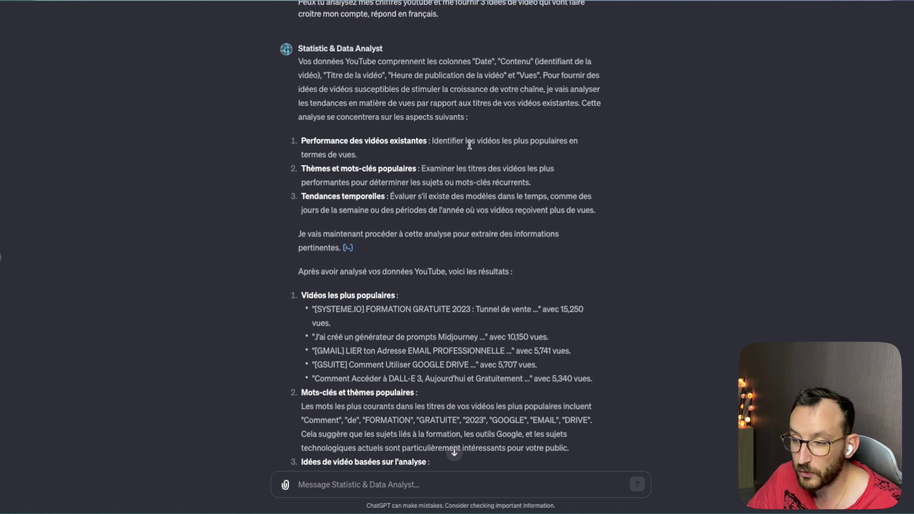
scroll(443, 138, down, 1)
scroll(424, 128, up, 3)
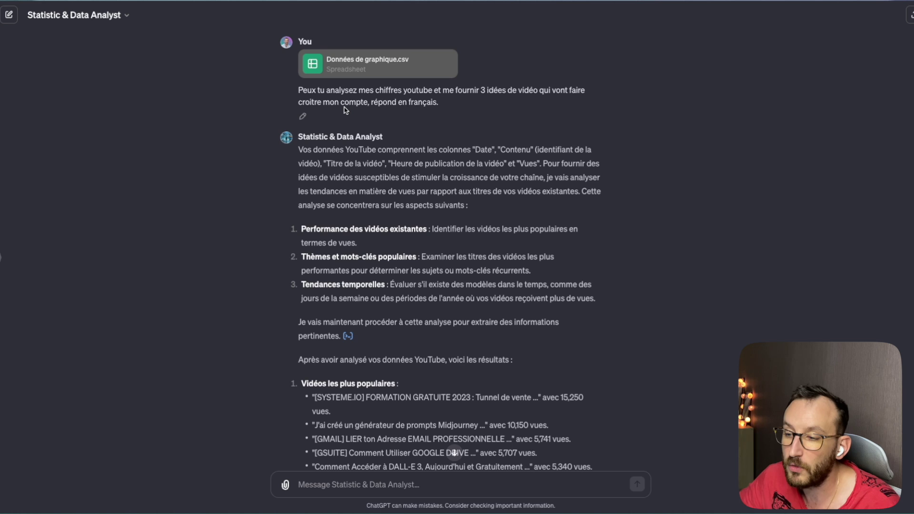
Read the YouTube analysis results, covering the most popular videos, the recurring keywords and themes, and the suggested video ideas.
scroll(346, 110, down, 1)
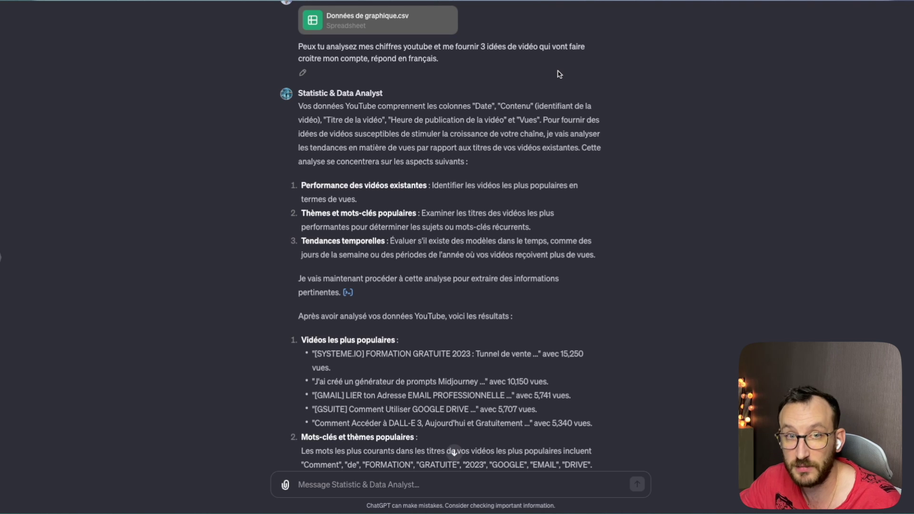
scroll(436, 178, down, 1)
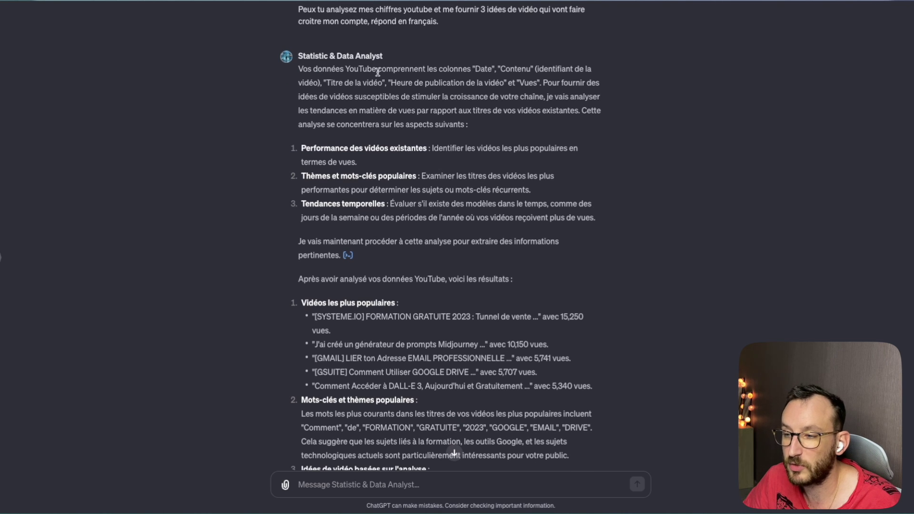
scroll(420, 151, down, 1)
scroll(423, 200, down, 1)
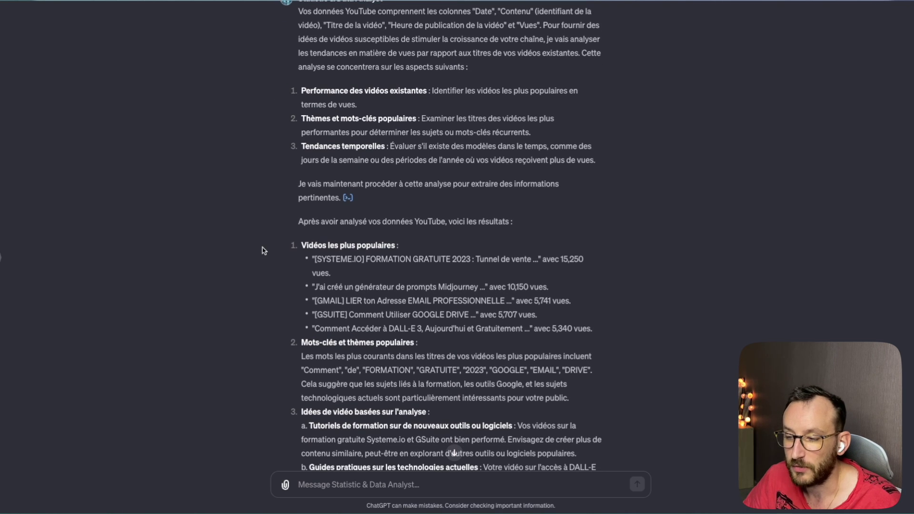
scroll(412, 219, down, 2)
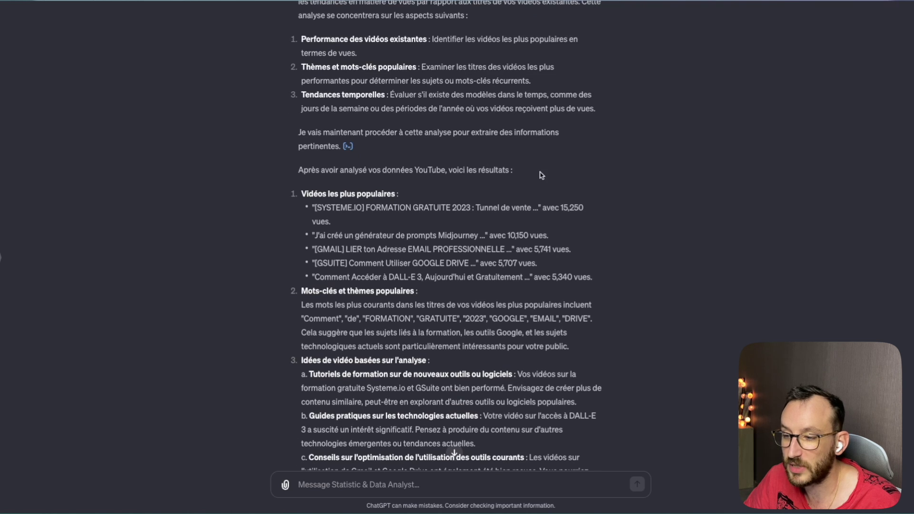
scroll(476, 181, down, 4)
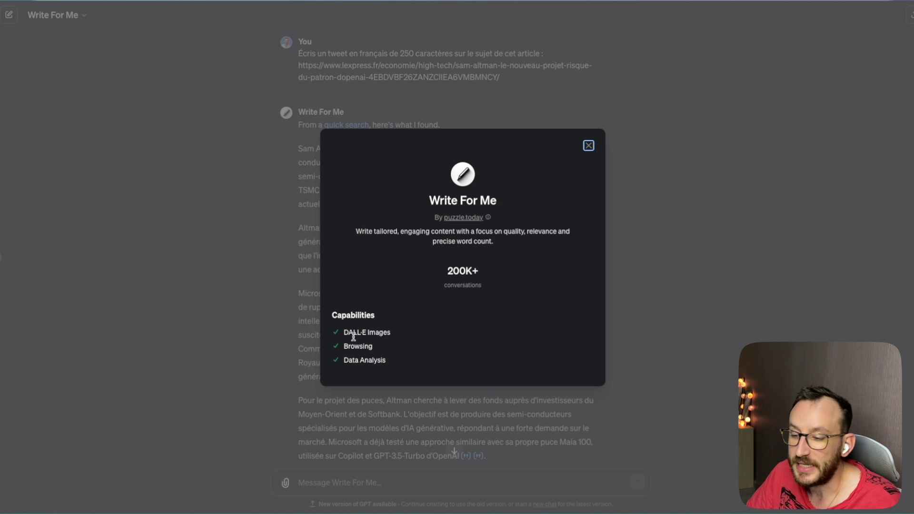
Close the Write For Me details and read its summary of the L'Express article and the 250-character French tweet.
click(589, 147)
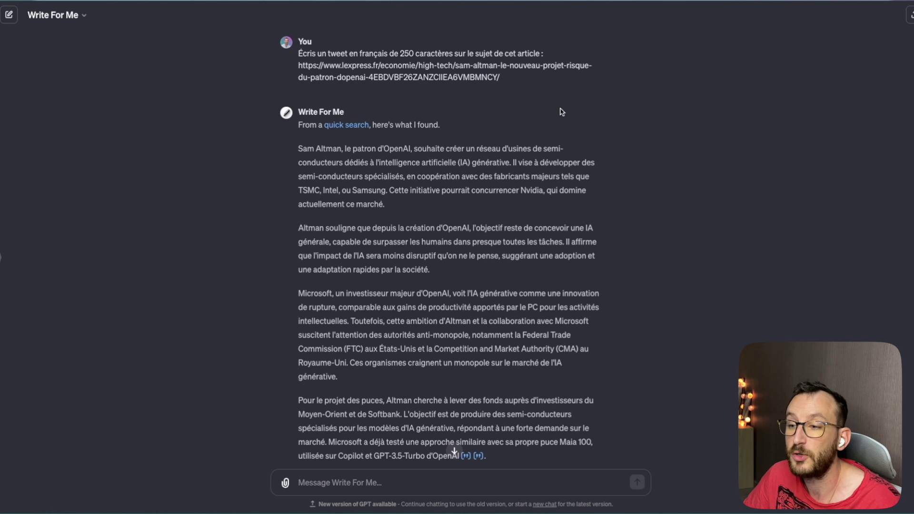
scroll(503, 108, down, 2)
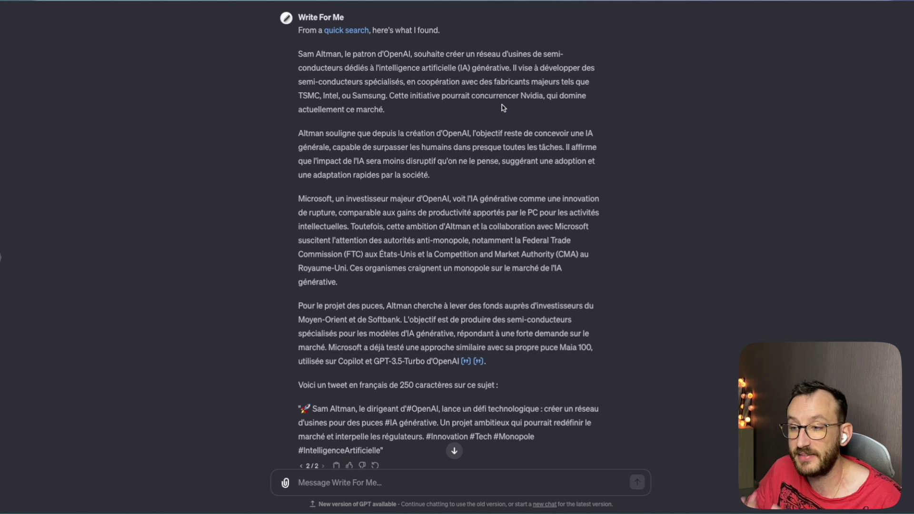
scroll(502, 135, down, 1)
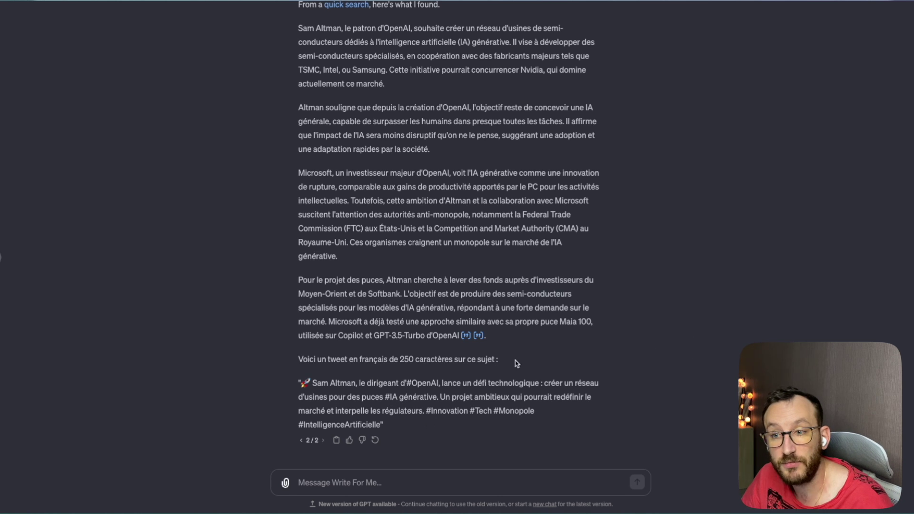
scroll(453, 312, up, 3)
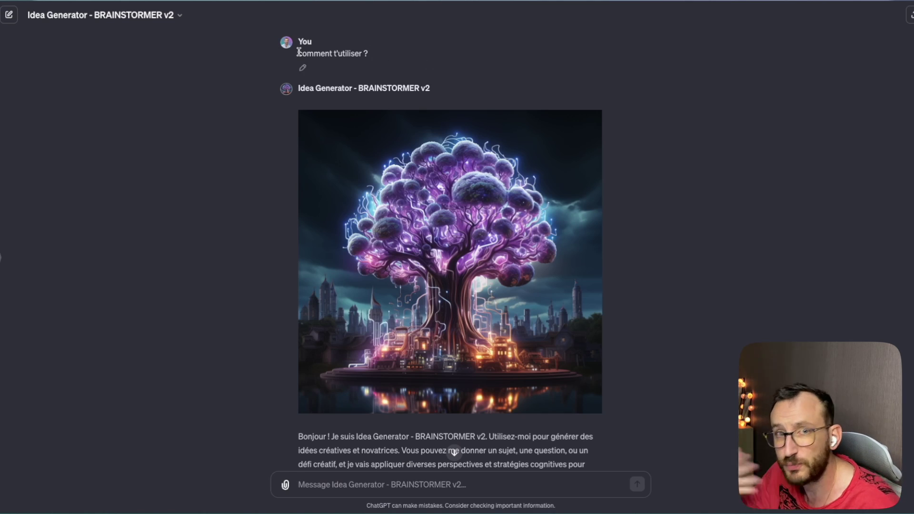
Examine Idea Generator - BRAINSTORMER v2's image and usage explanation, down to the request for YouTube videos about ChatGPT.
scroll(698, 257, down, 3)
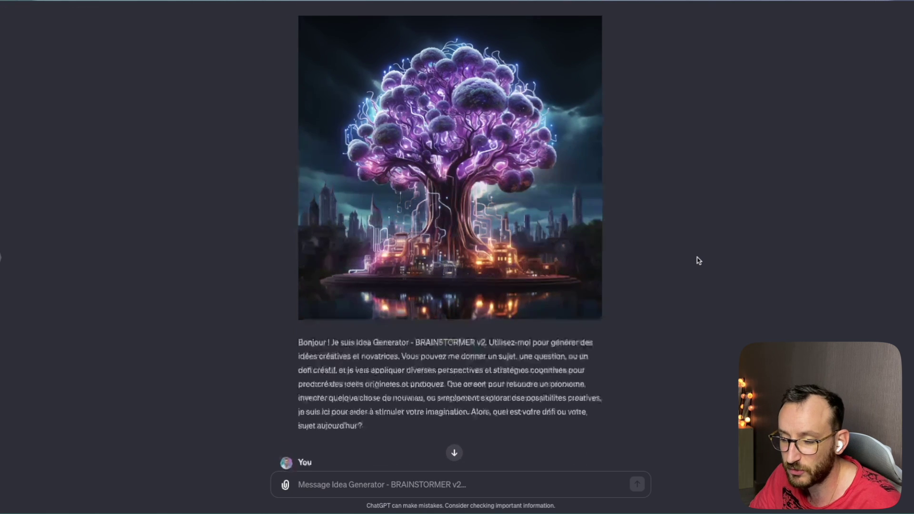
scroll(620, 202, up, 2)
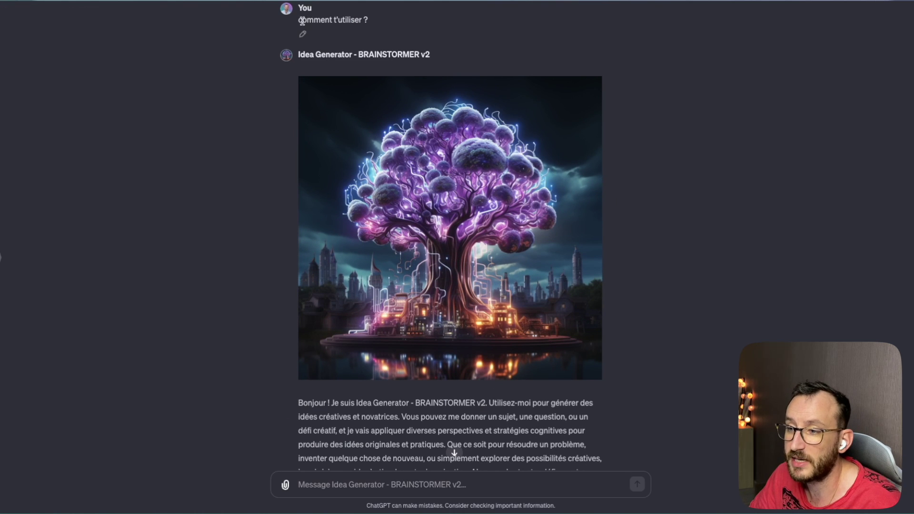
scroll(659, 194, down, 3)
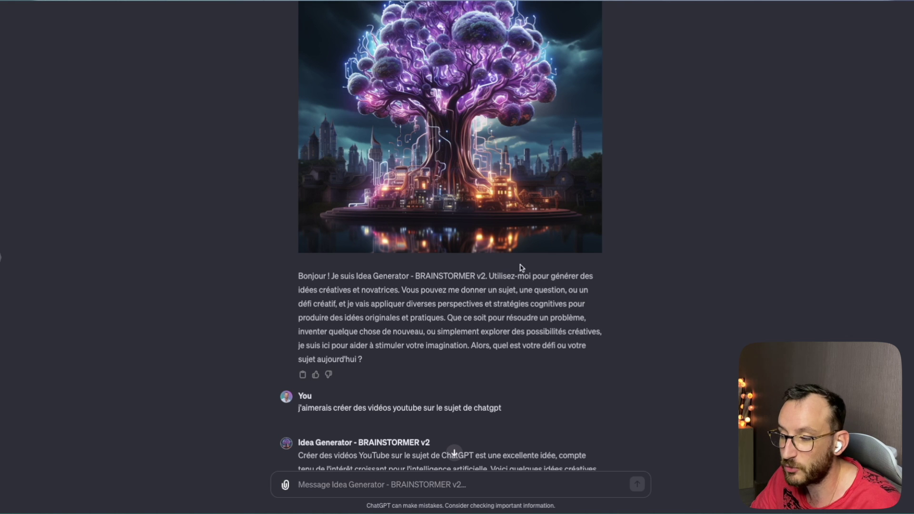
scroll(384, 291, down, 1)
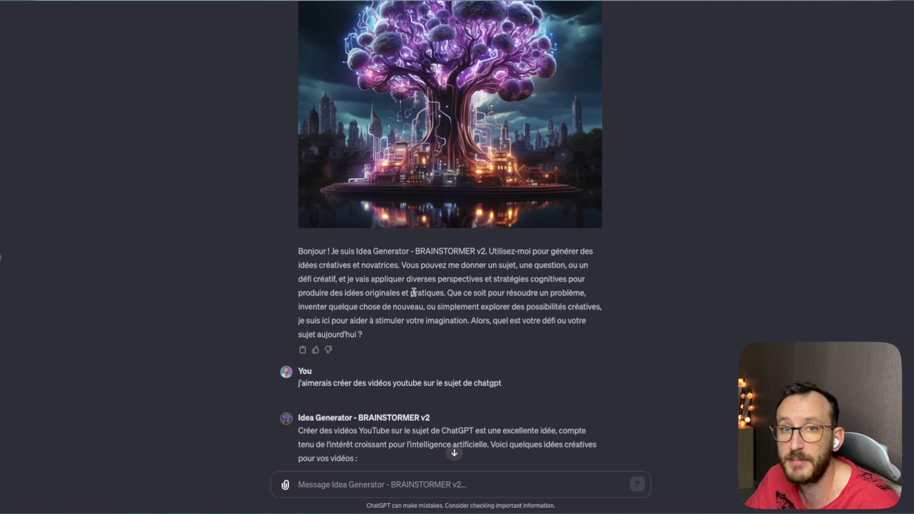
scroll(234, 261, down, 3)
scroll(253, 269, down, 3)
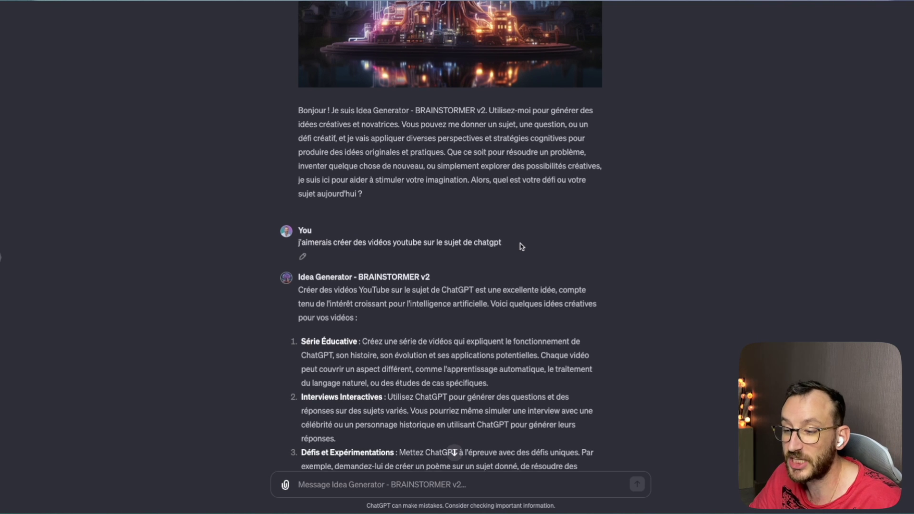
Read the list of ChatGPT video ideas from Série Éducative onward, highlighting the Défis et Expérimentations description.
scroll(522, 247, down, 3)
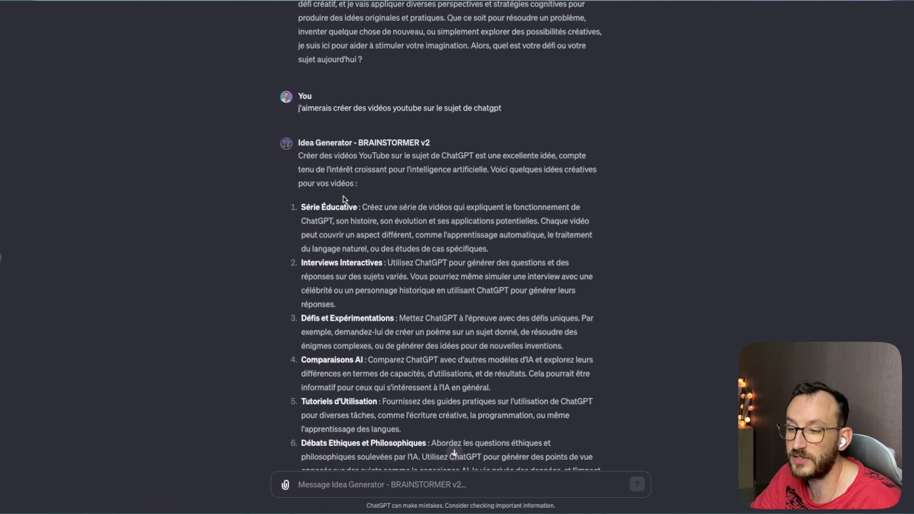
scroll(344, 199, down, 2)
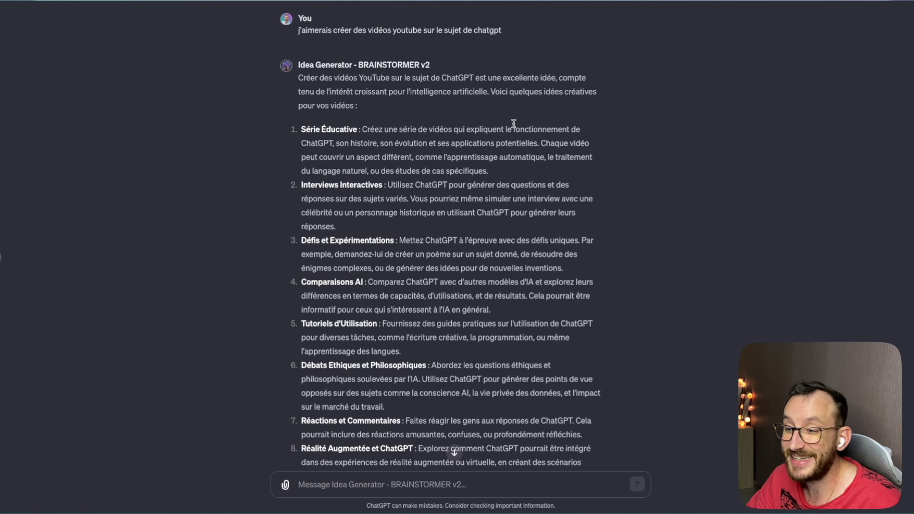
scroll(348, 123, down, 1)
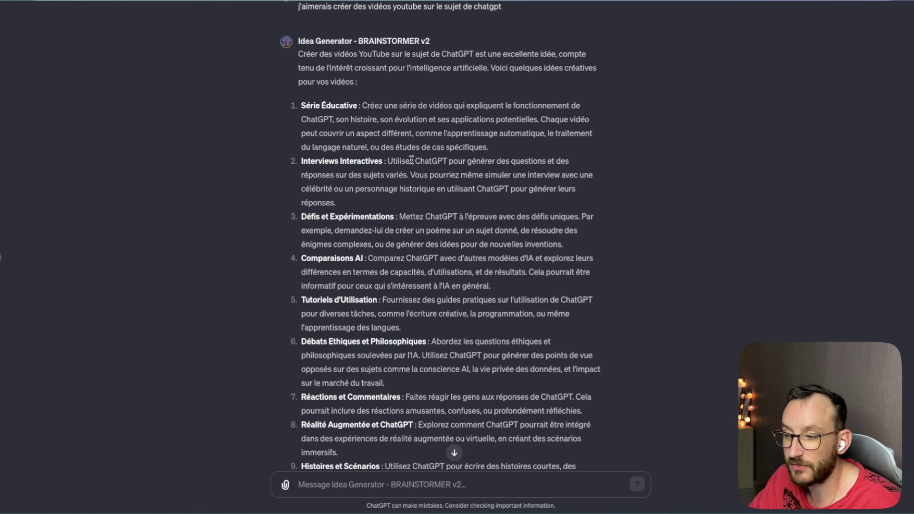
scroll(407, 160, down, 1)
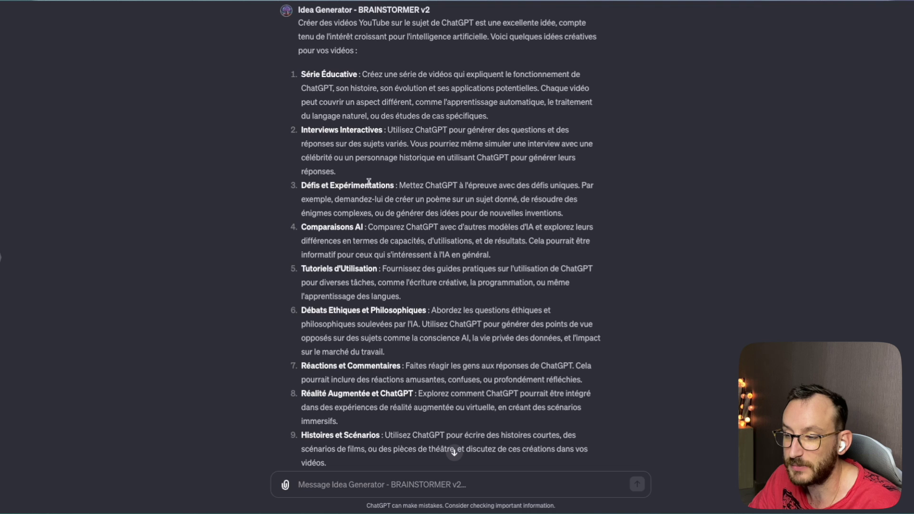
drag(401, 182, 559, 210)
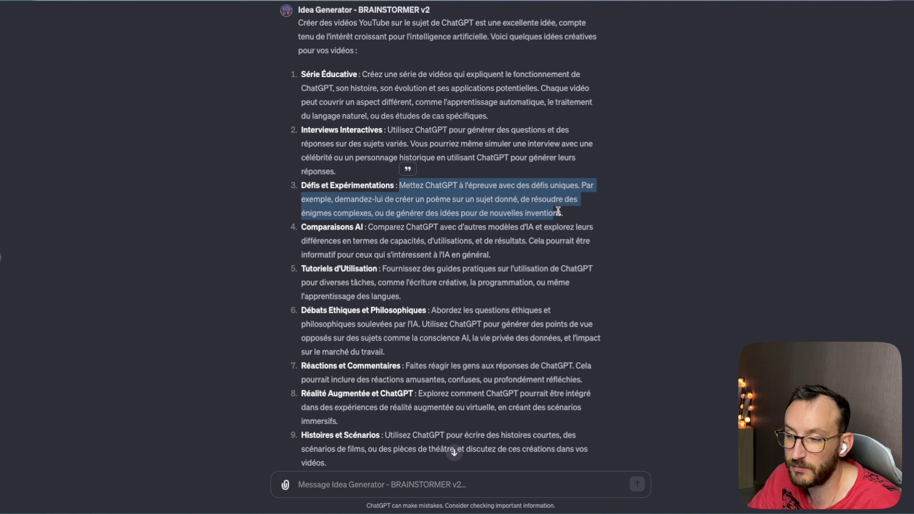
click(558, 210)
scroll(529, 221, down, 1)
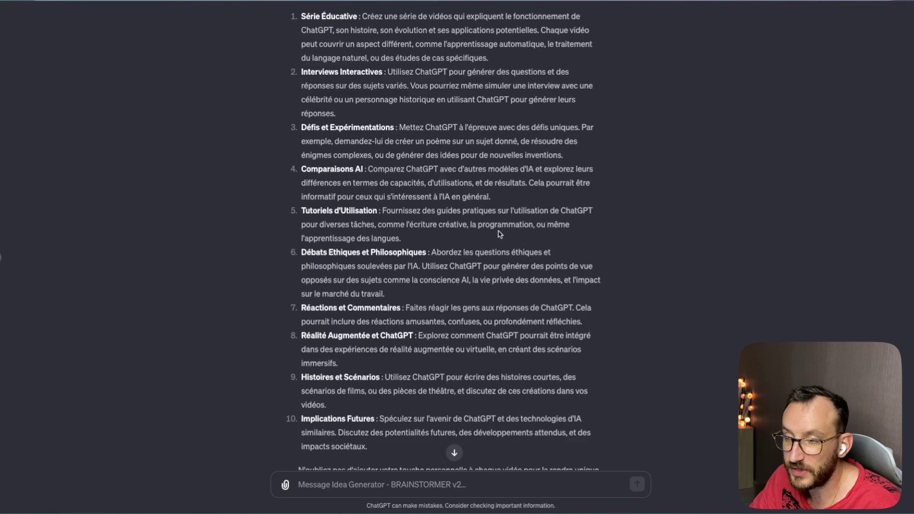
Select the full Comparaisons AI idea in the list and quote it for a reply.
scroll(429, 205, down, 7)
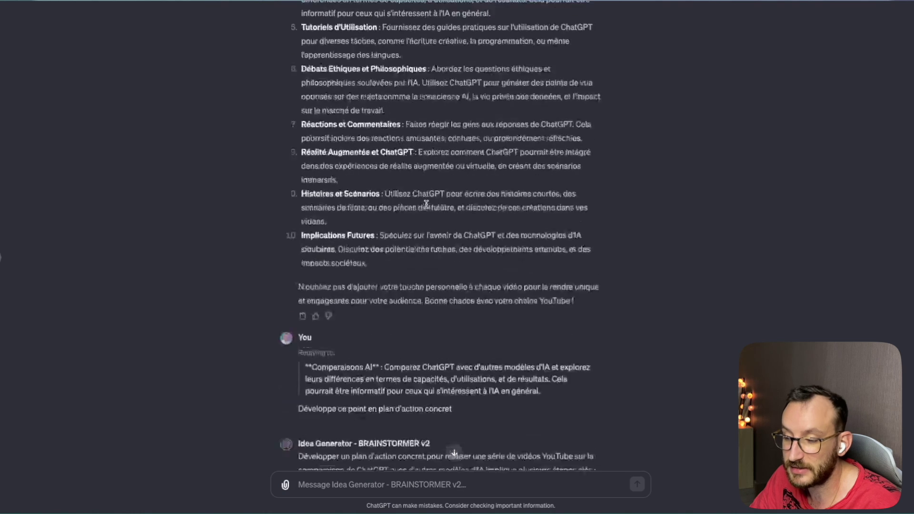
scroll(496, 176, up, 5)
drag(497, 176, 302, 143)
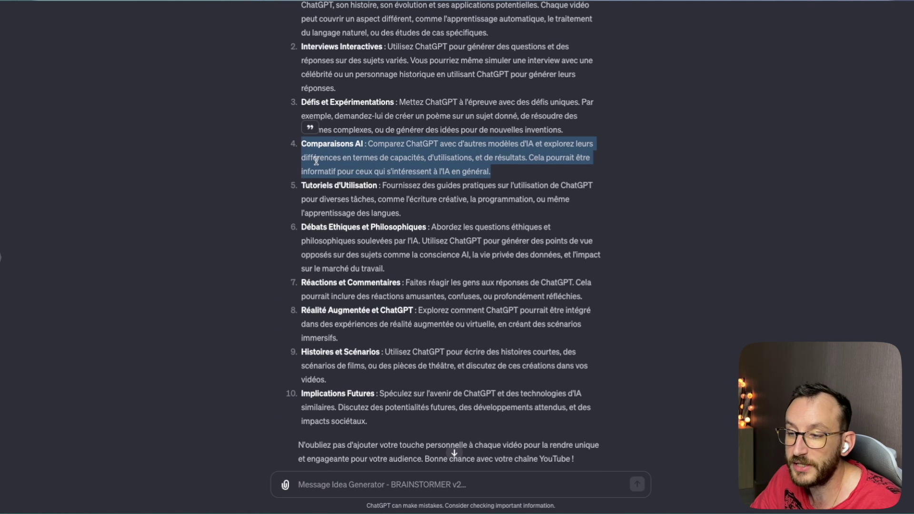
click(310, 128)
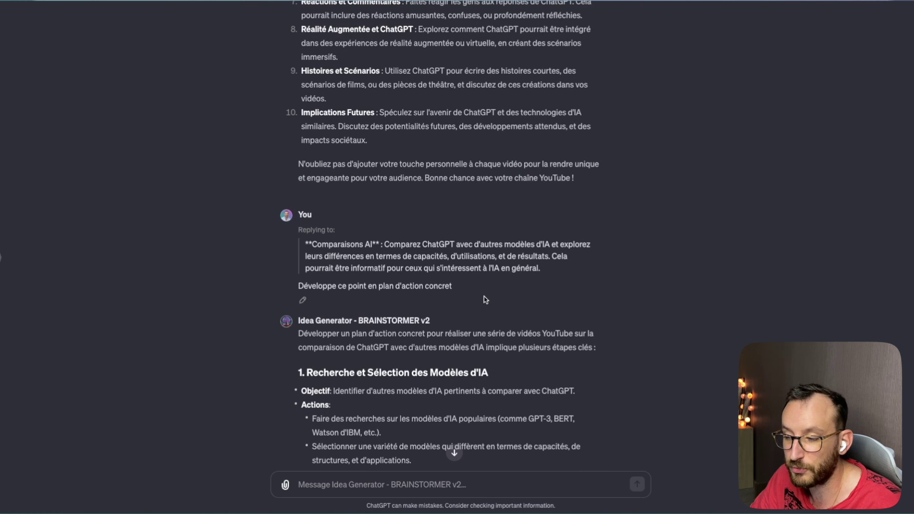
Read Idea Generator's action plan for the Comparaisons AI video series, from model research through visual and audio content creation.
scroll(459, 255, down, 1)
scroll(458, 260, down, 1)
scroll(458, 260, down, 3)
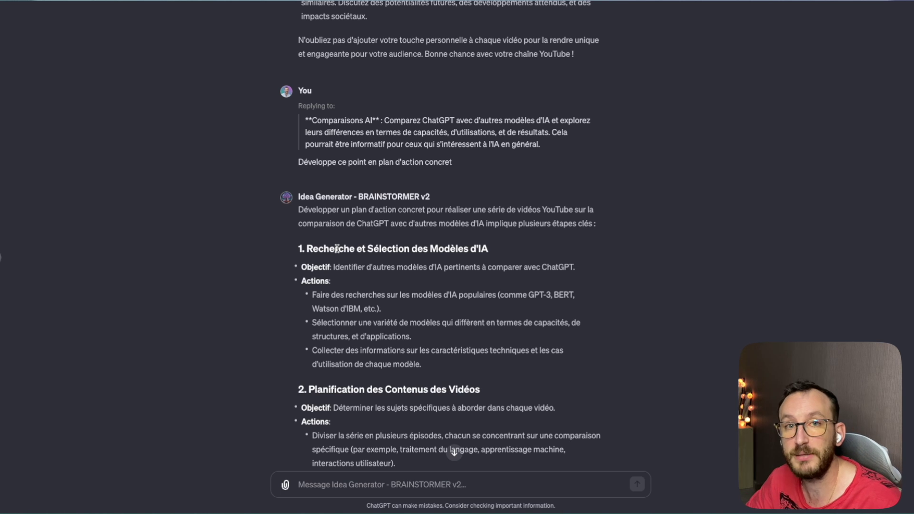
scroll(328, 224, down, 2)
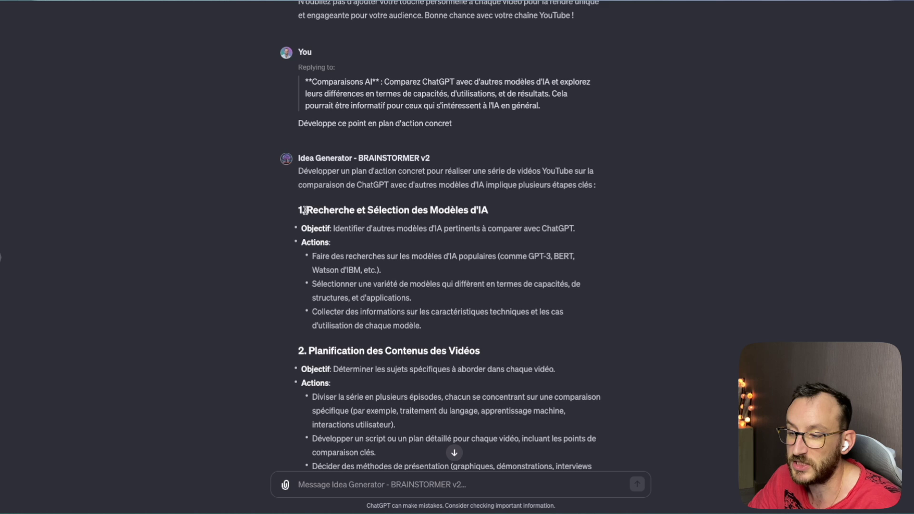
scroll(321, 333, down, 1)
scroll(341, 329, down, 1)
scroll(341, 321, down, 4)
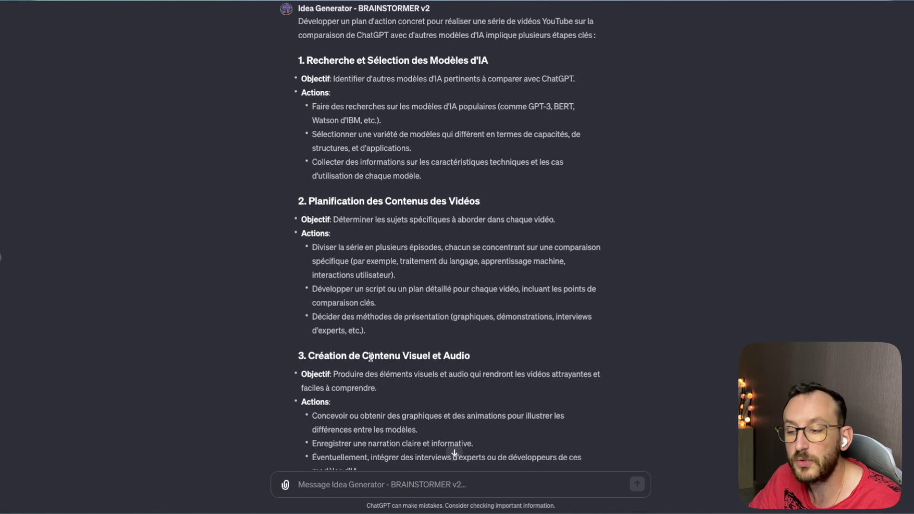
scroll(346, 358, down, 2)
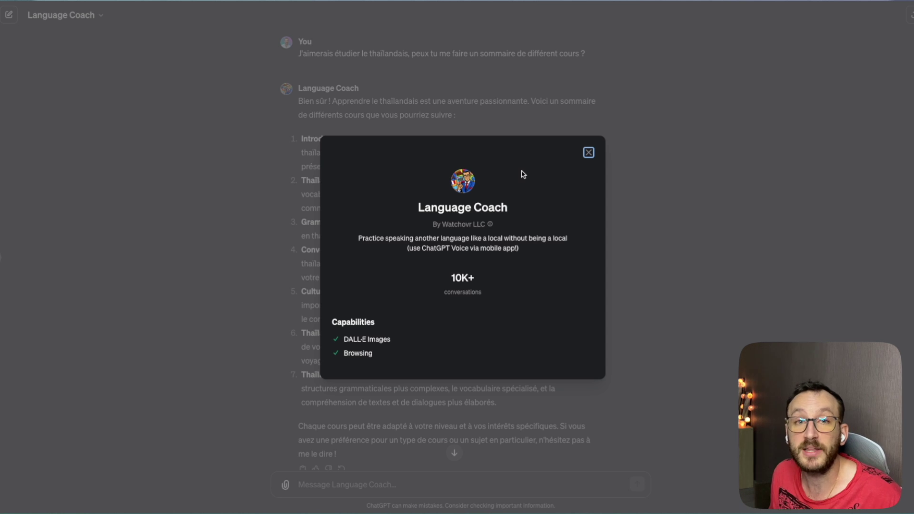
Close the Language Coach details, quote the full Thaïlandais quotidien course and send "ok peux tu me faire une leçon sur ce cours ?".
key(Escape)
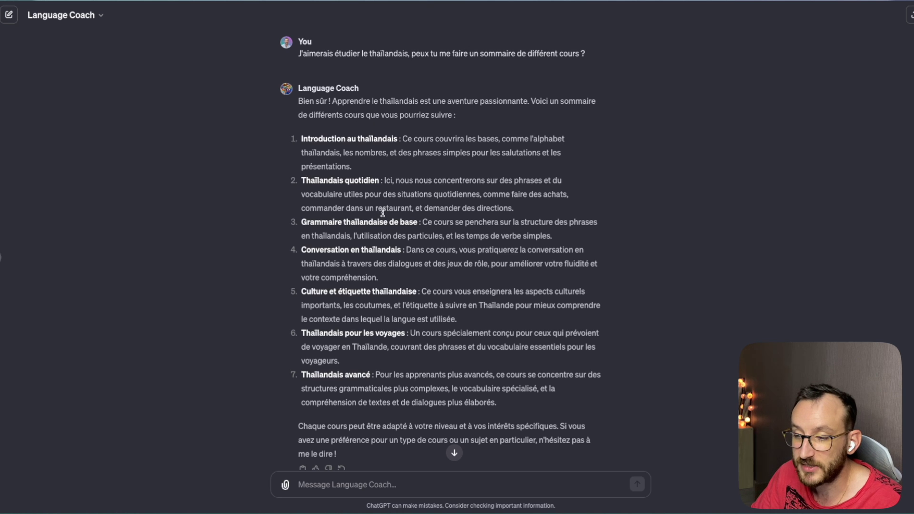
scroll(381, 206, down, 1)
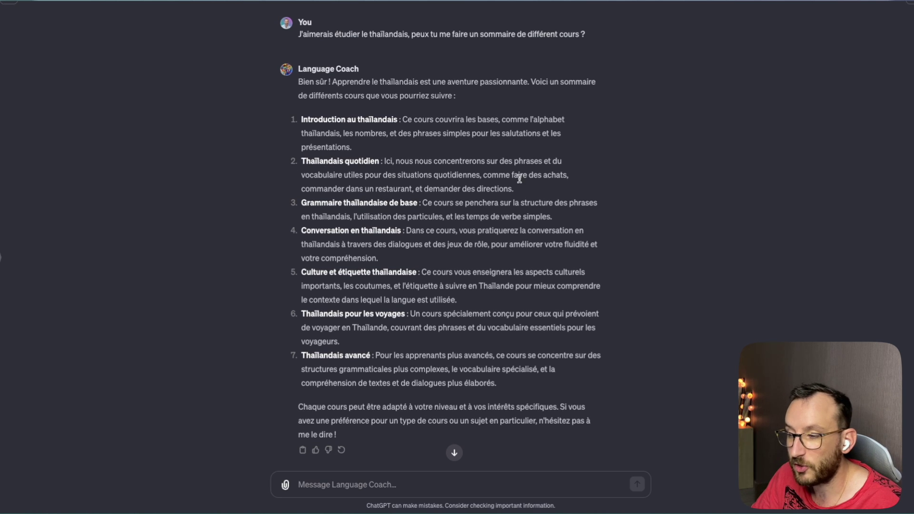
drag(525, 193, 302, 160)
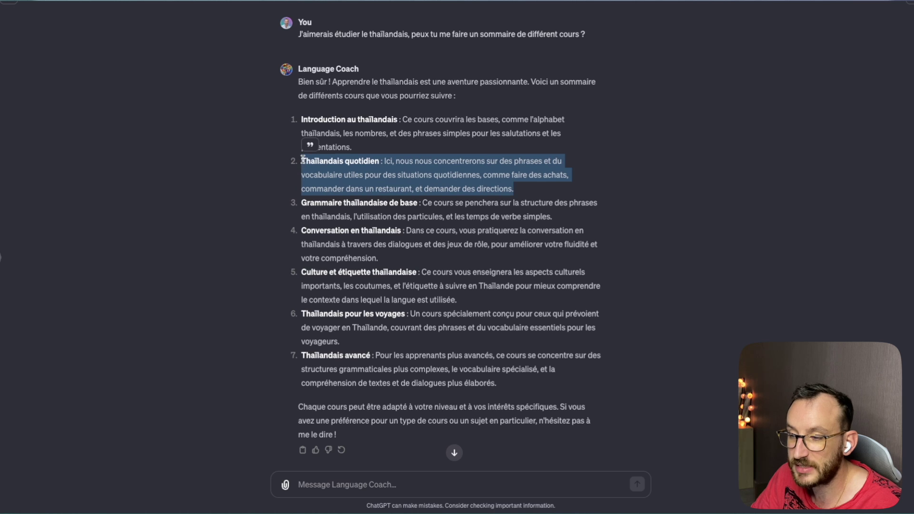
click(310, 145)
text(ok peux tu me faire une leçon sur ce cours ?)
key(Return)
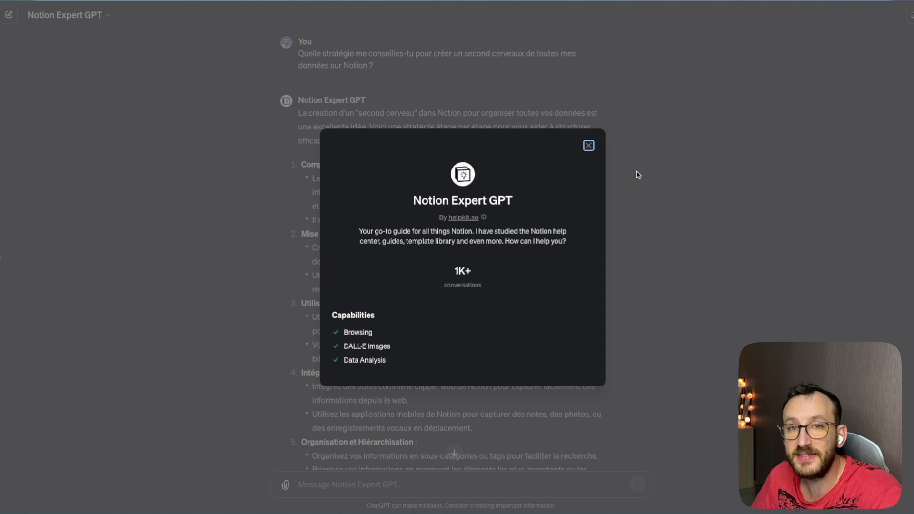
Close the Notion Expert GPT details and read its step-by-step strategy for building a second brain in Notion.
click(589, 146)
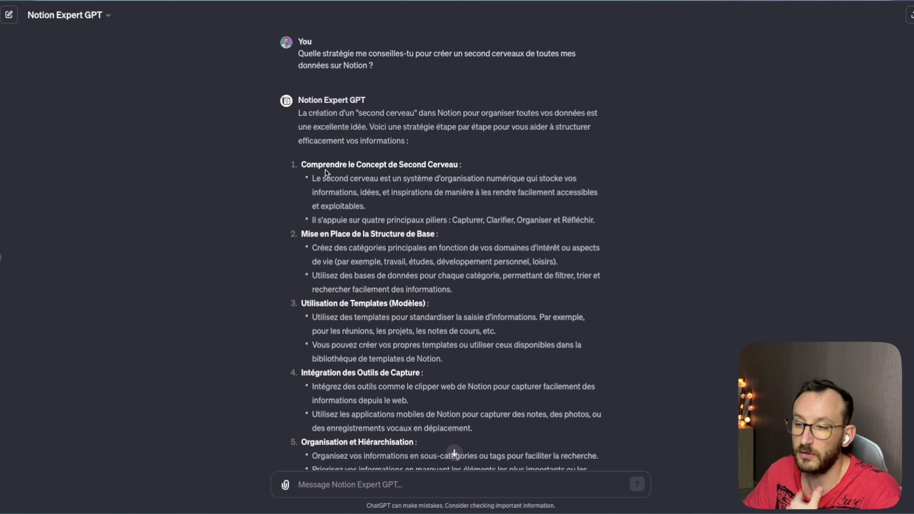
scroll(427, 116, down, 2)
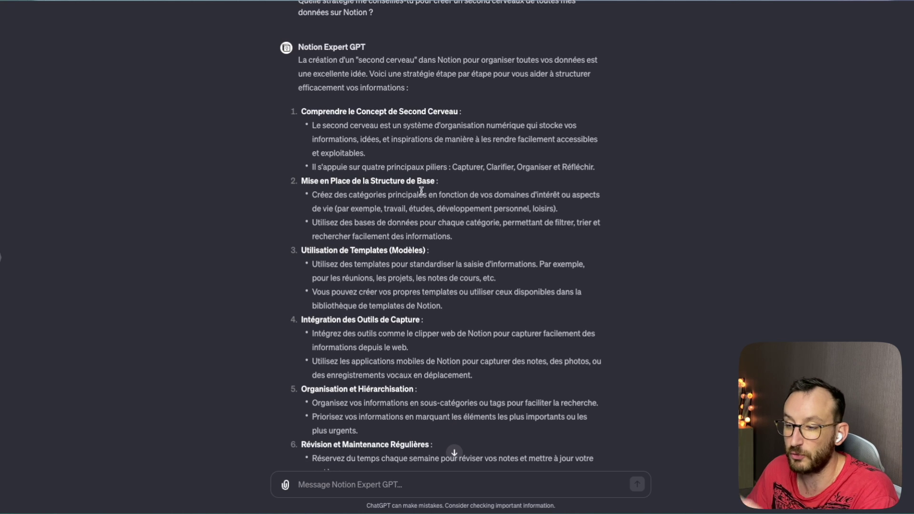
scroll(421, 192, down, 1)
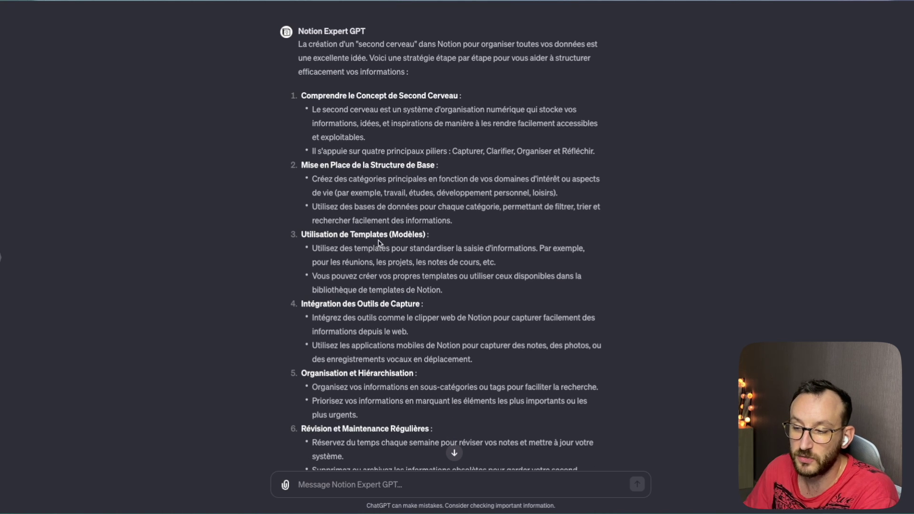
scroll(417, 244, down, 1)
scroll(408, 253, down, 5)
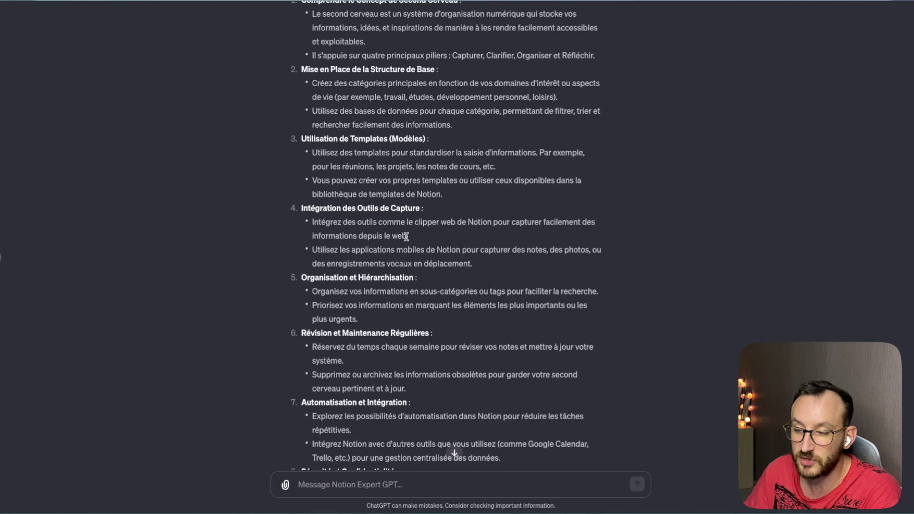
scroll(439, 231, down, 2)
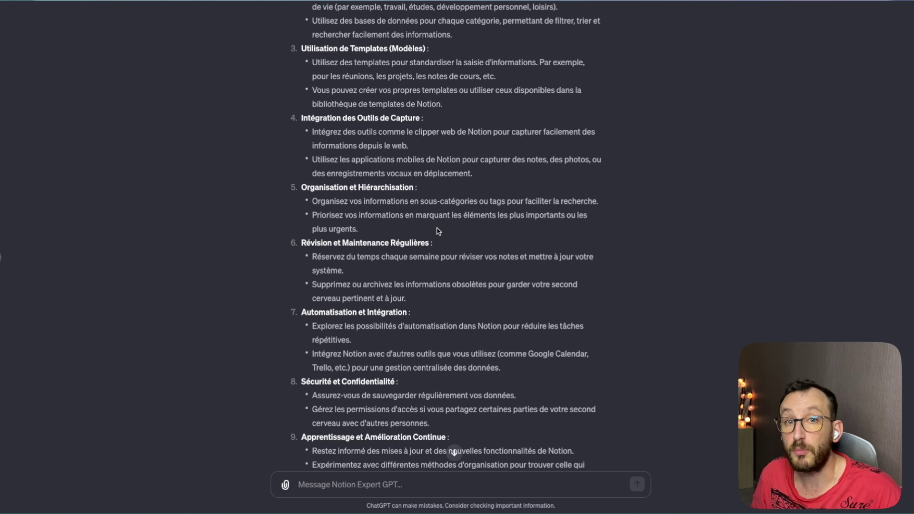
scroll(497, 171, down, 2)
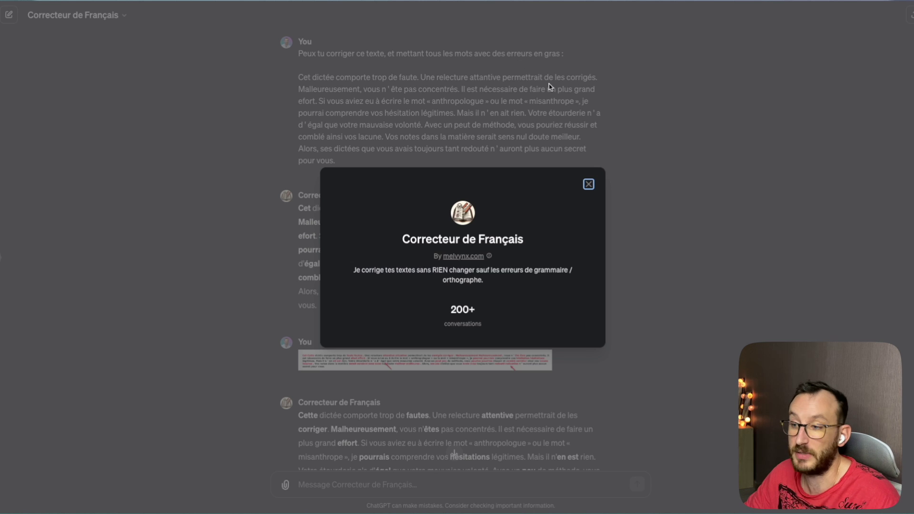
Close the Correcteur de Français details and compare the original dictation with the bolded errors and the correction made from the image.
click(589, 185)
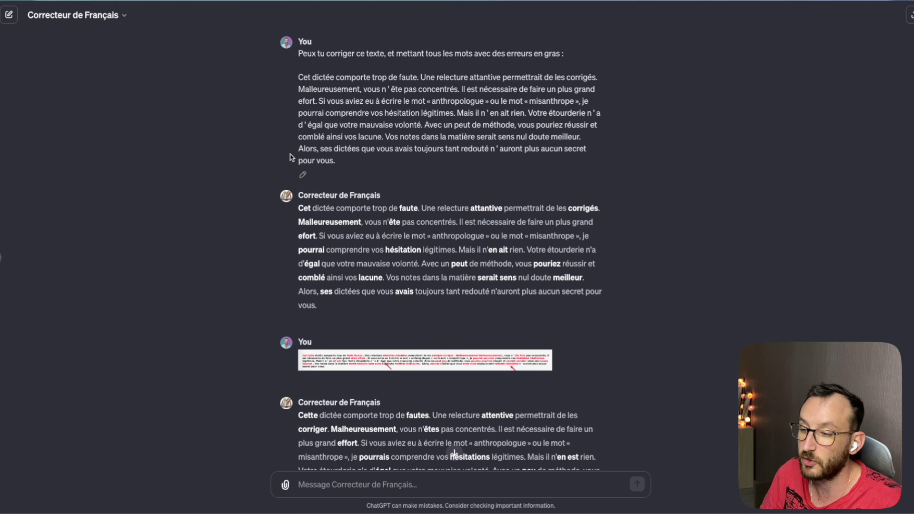
scroll(347, 283, down, 1)
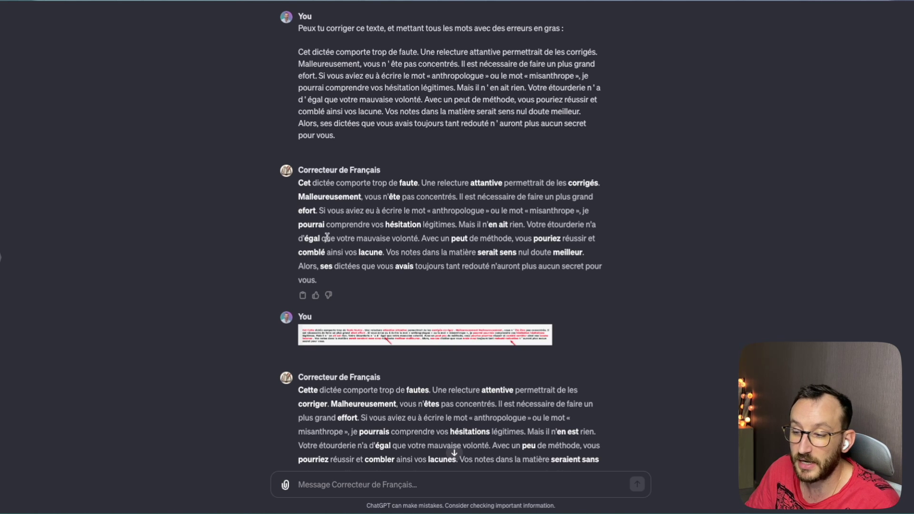
drag(322, 238, 292, 242)
click(292, 241)
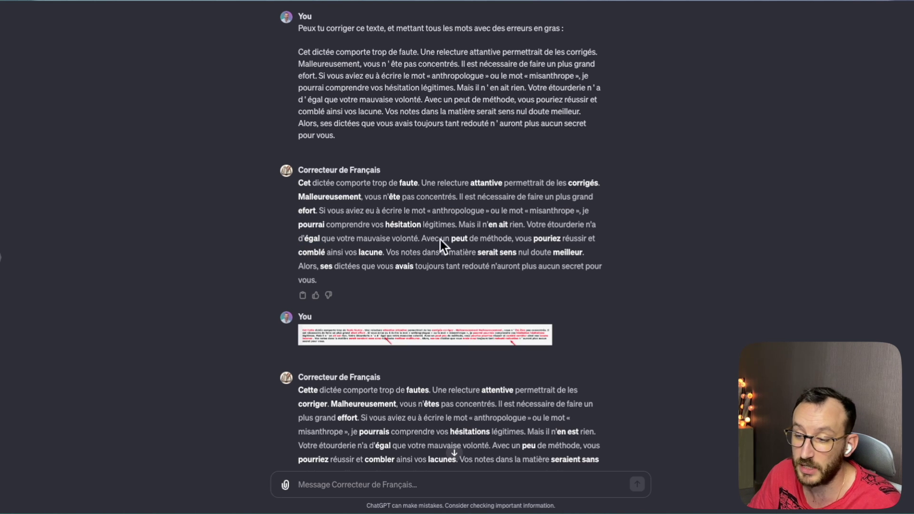
scroll(531, 267, down, 2)
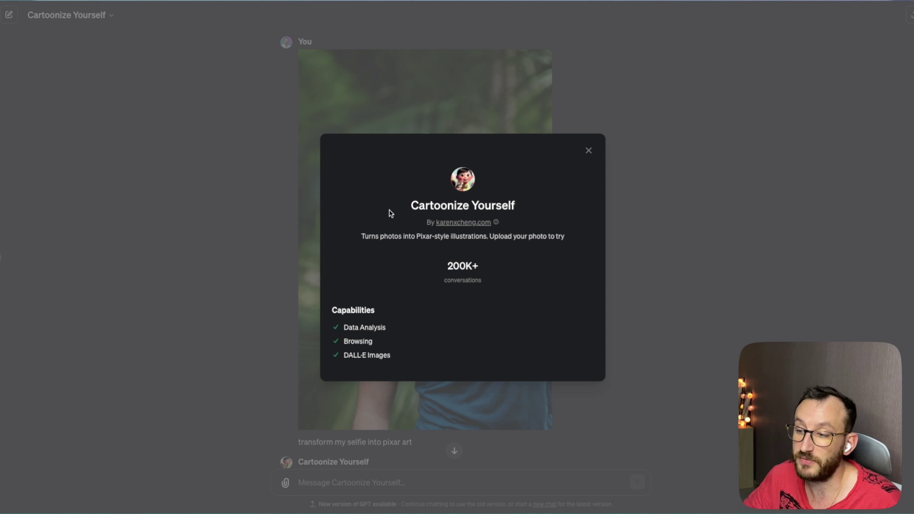
Close the Cartoonize Yourself details and compare the uploaded selfie with the generated Pixar-style illustration.
click(589, 150)
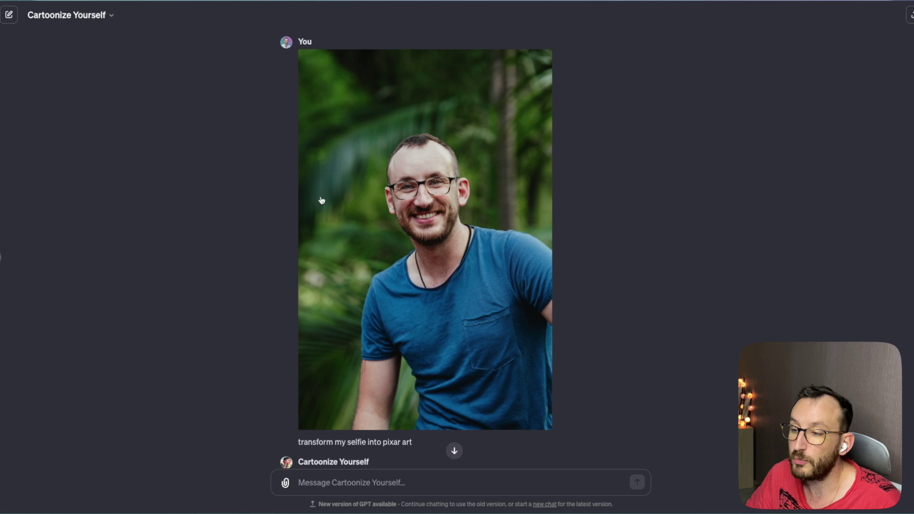
scroll(333, 247, down, 3)
scroll(387, 231, down, 3)
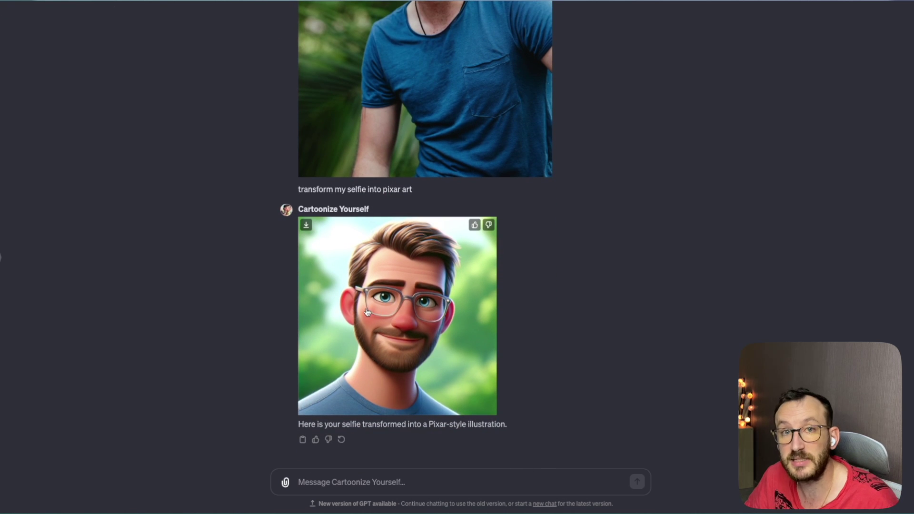
scroll(523, 259, up, 3)
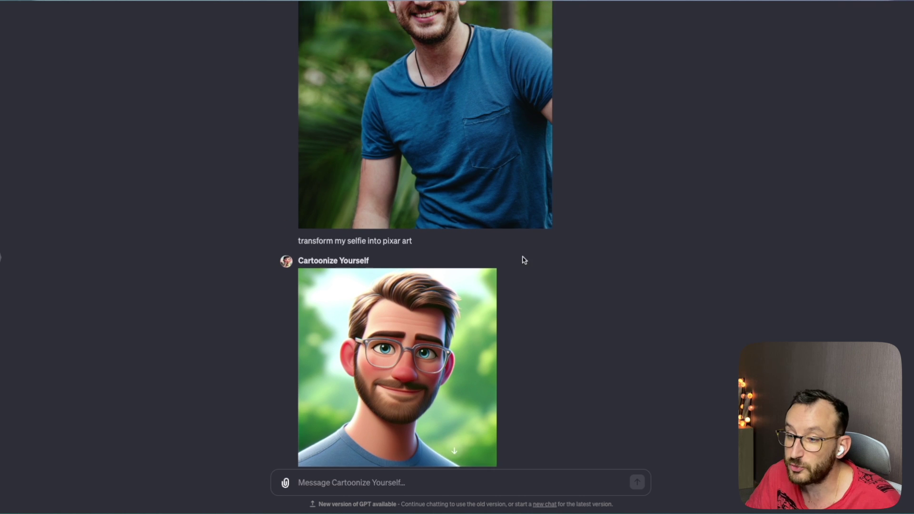
scroll(421, 243, down, 2)
scroll(433, 271, down, 1)
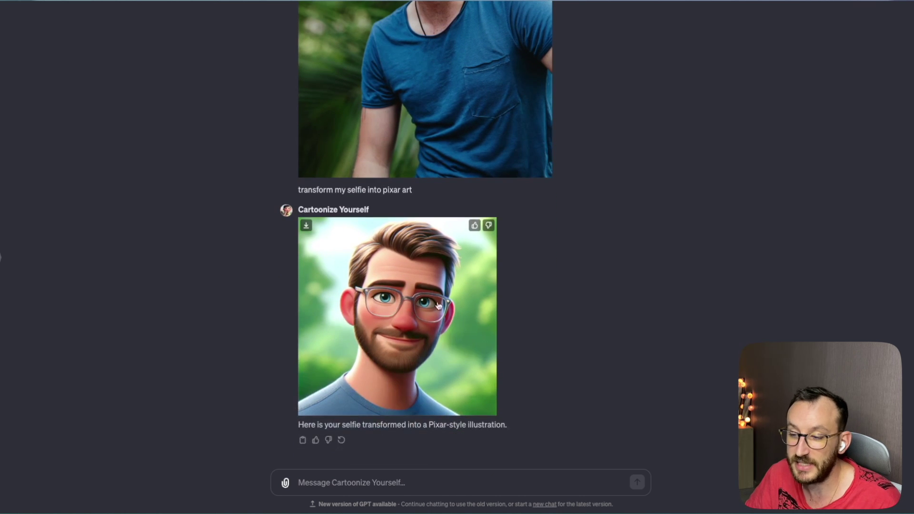